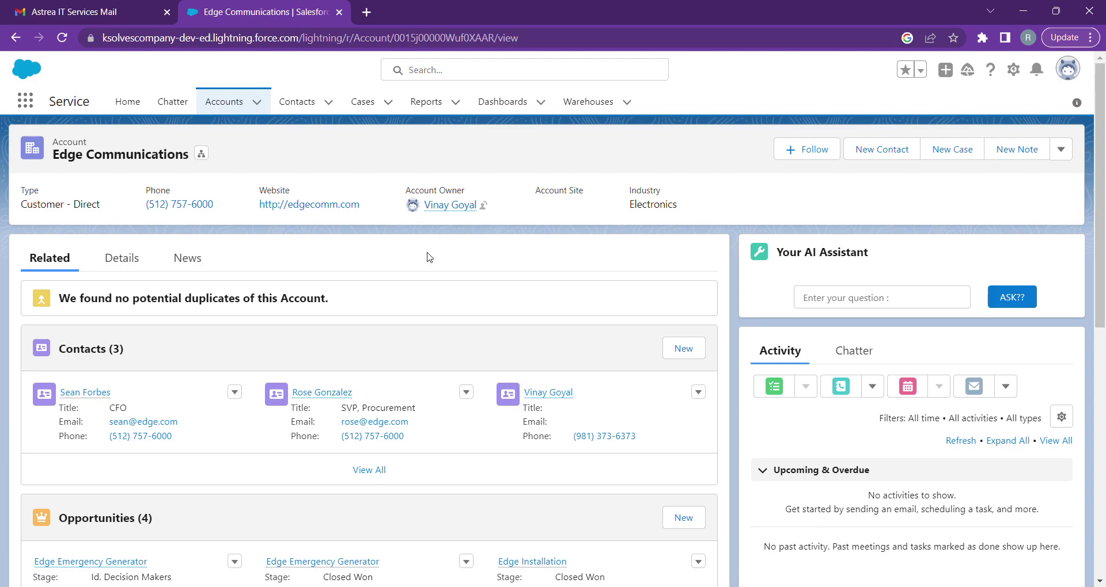
Review the Edge Communications account page, including the AI assistant component and the related contacts, opportunities and cases.
scroll(186, 257, down, 10)
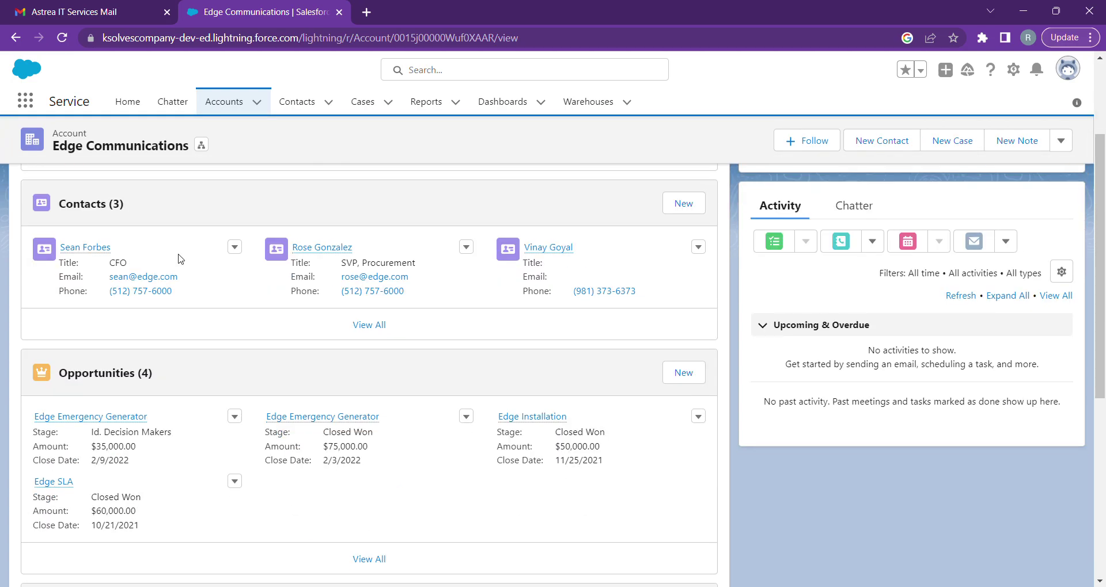
scroll(169, 262, up, 10)
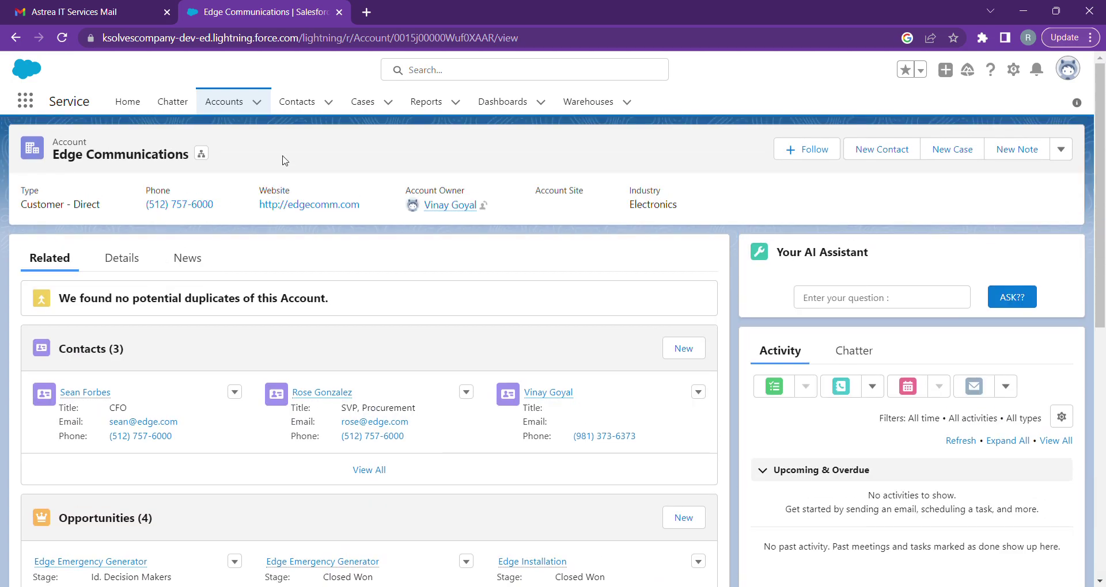
drag(775, 259, 929, 241)
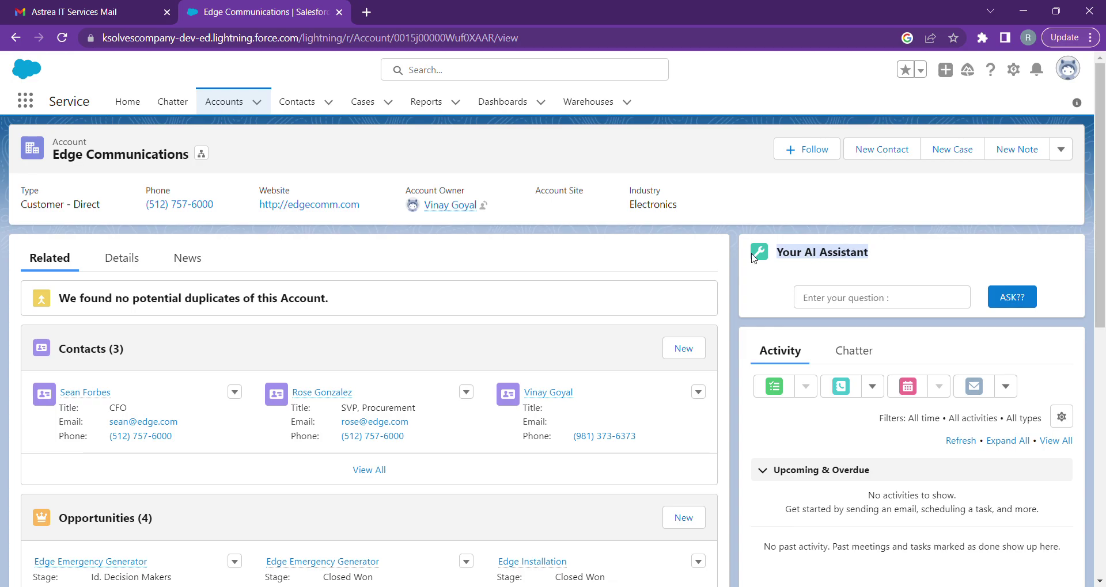
click(921, 255)
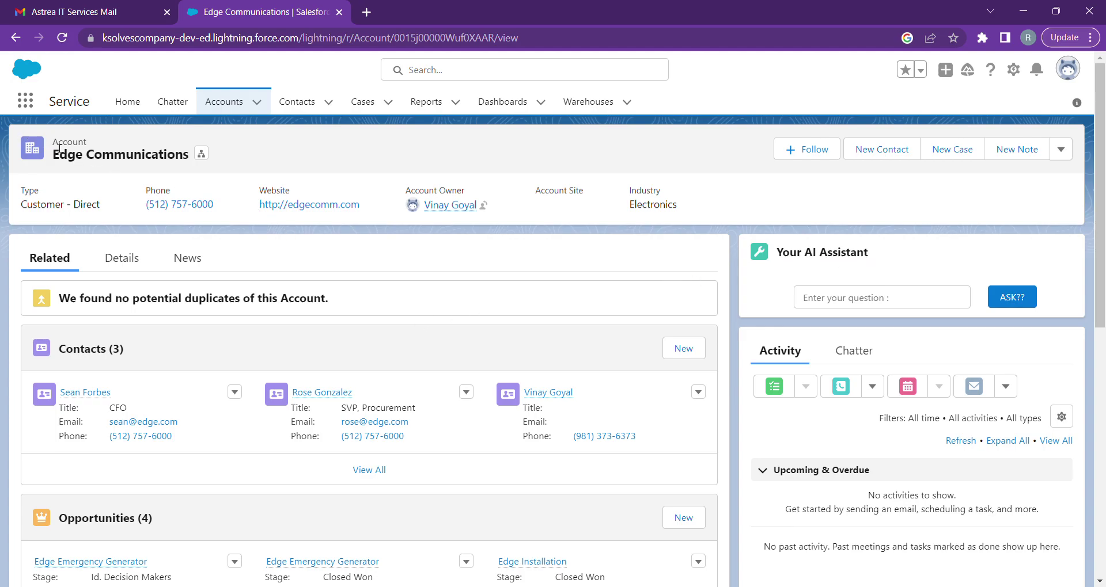
drag(60, 148, 184, 158)
click(216, 237)
scroll(299, 392, down, 1)
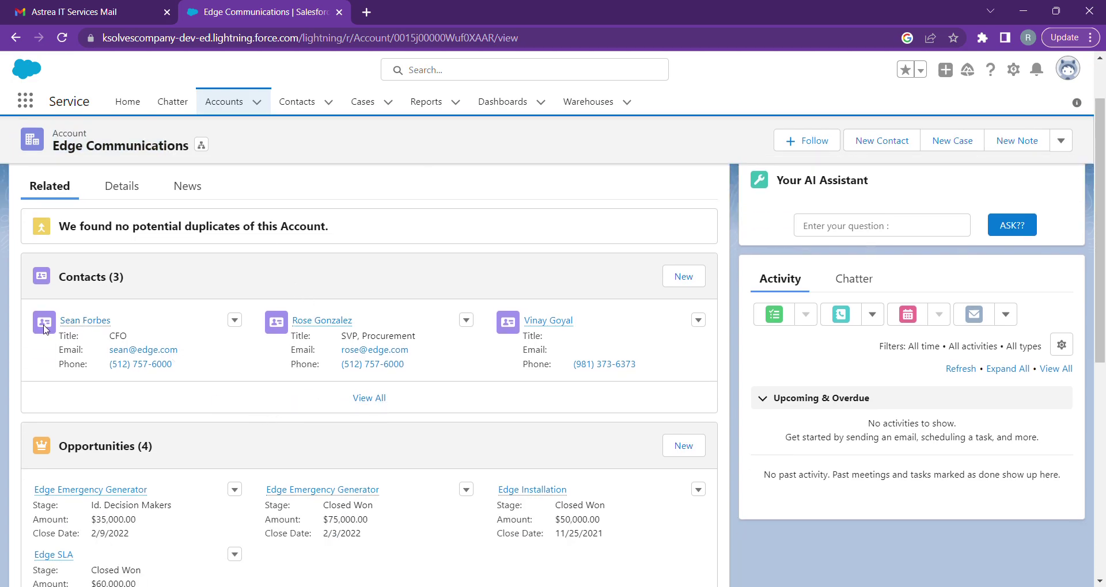
scroll(190, 401, down, 2)
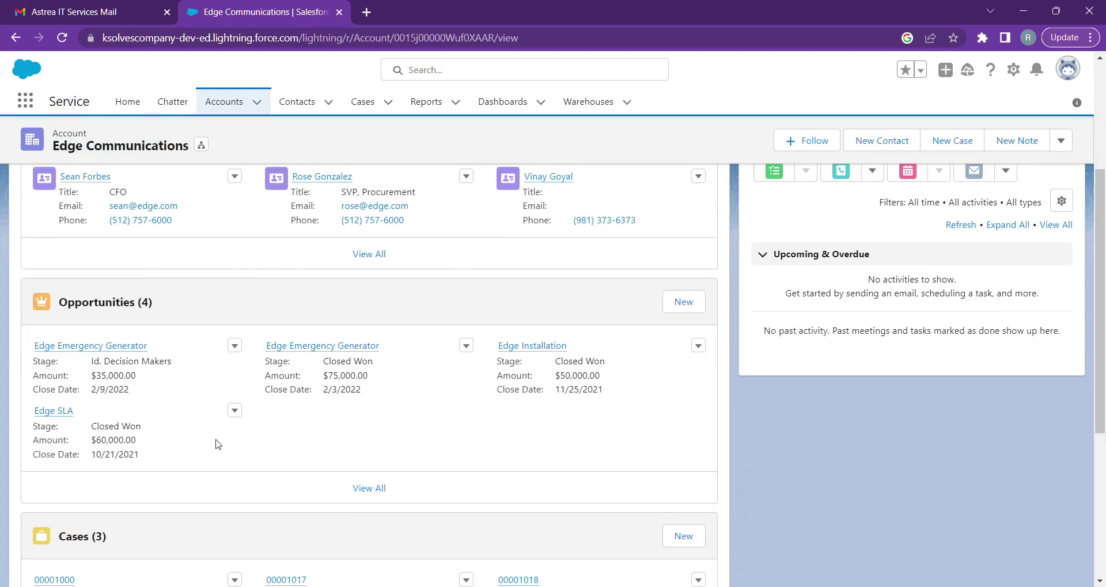
scroll(247, 444, down, 2)
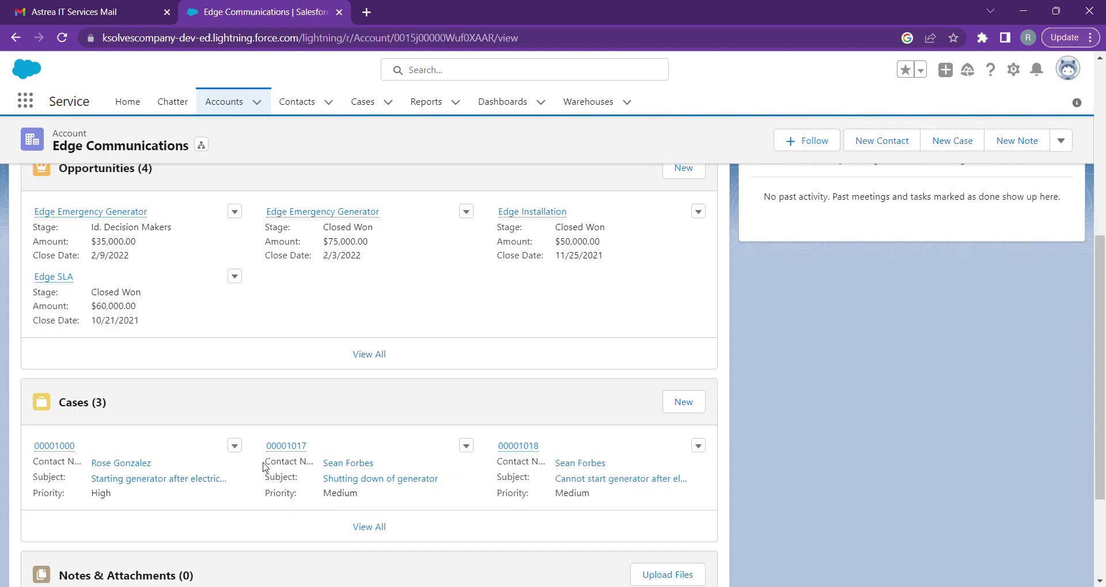
scroll(265, 468, up, 5)
Ask the AI assistant "Give me account details?".
click(870, 302)
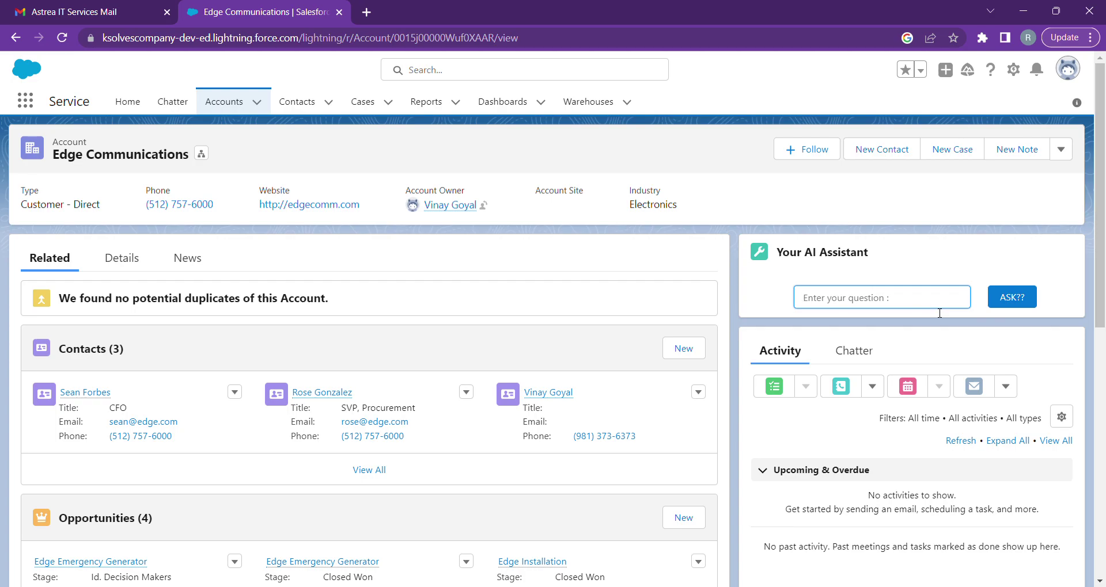
text(Give me account details?)
click(1017, 300)
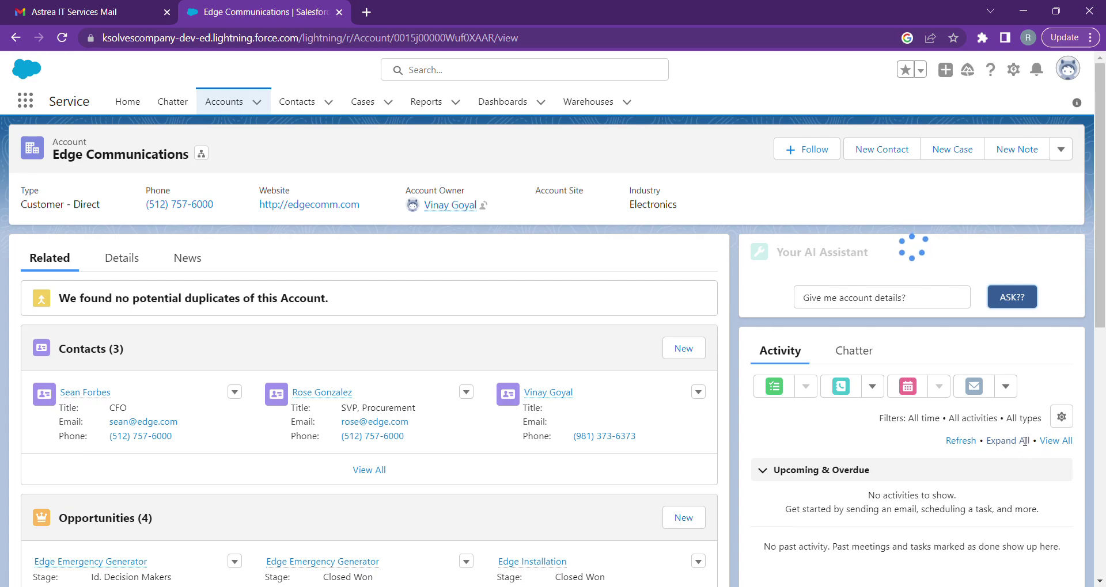
Compare the assistant's answer with the fields in the account's detail view.
scroll(872, 468, down, 2)
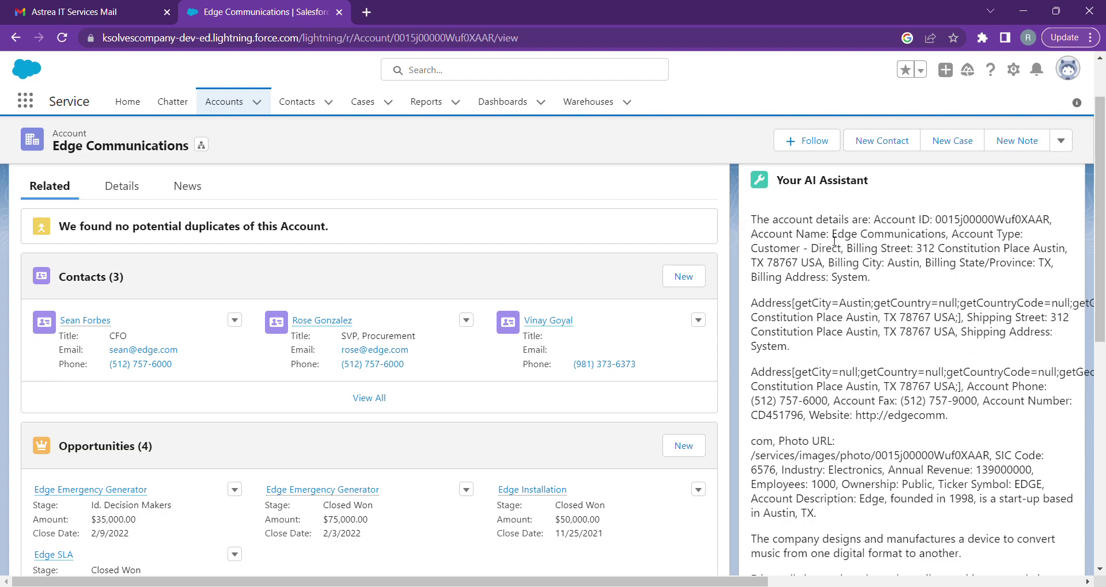
drag(829, 241, 941, 241)
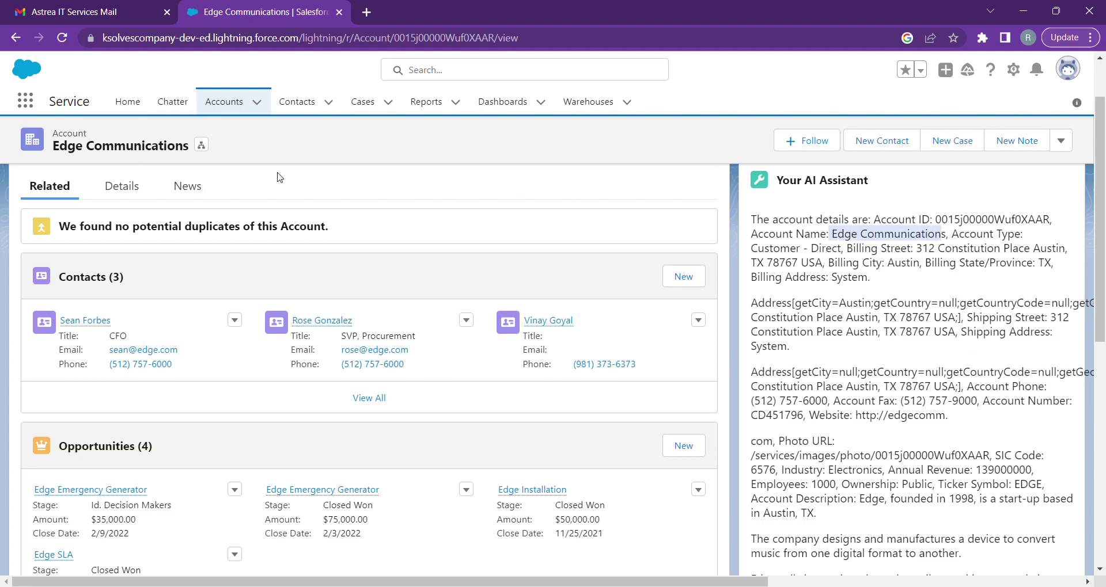
click(115, 186)
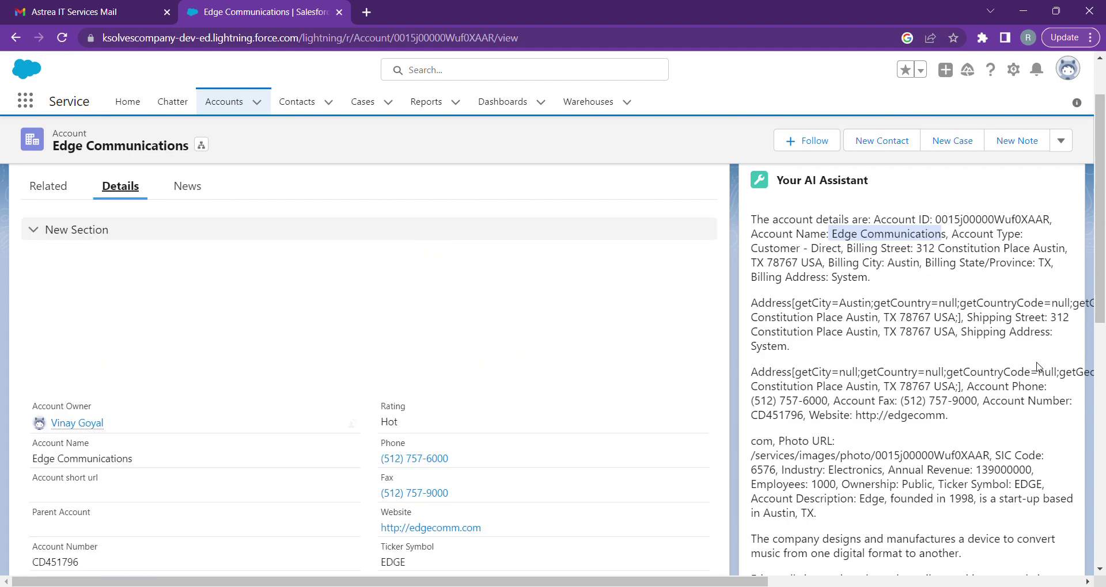
scroll(540, 435, down, 3)
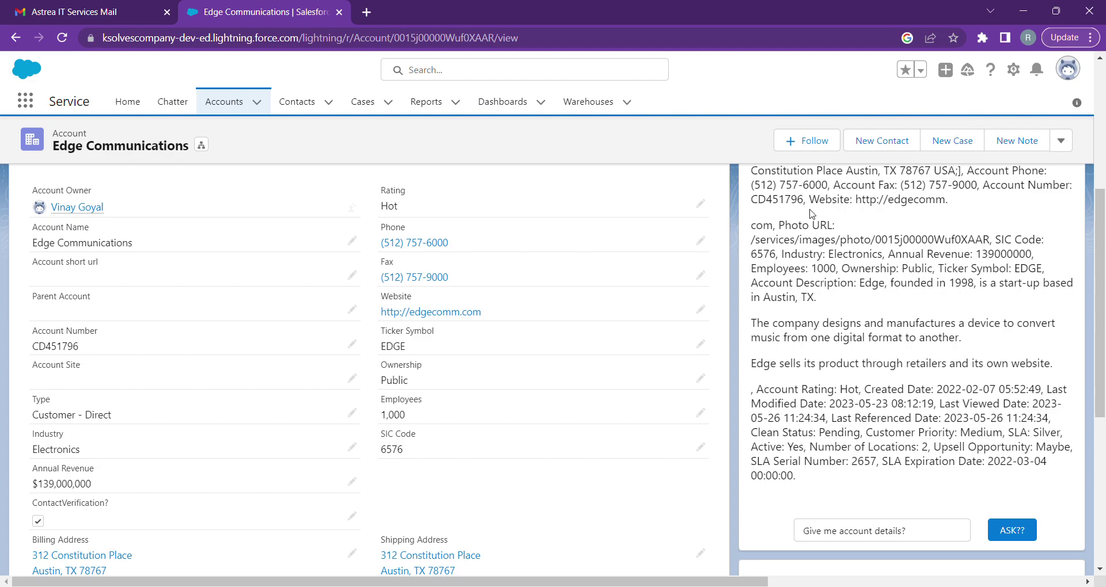
scroll(429, 374, up, 2)
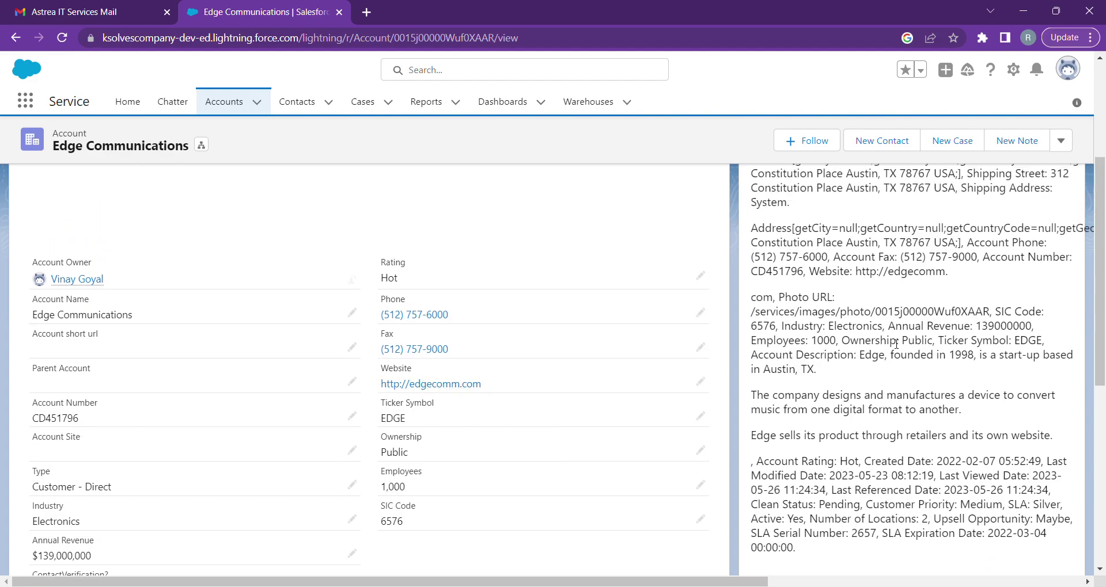
scroll(694, 416, up, 2)
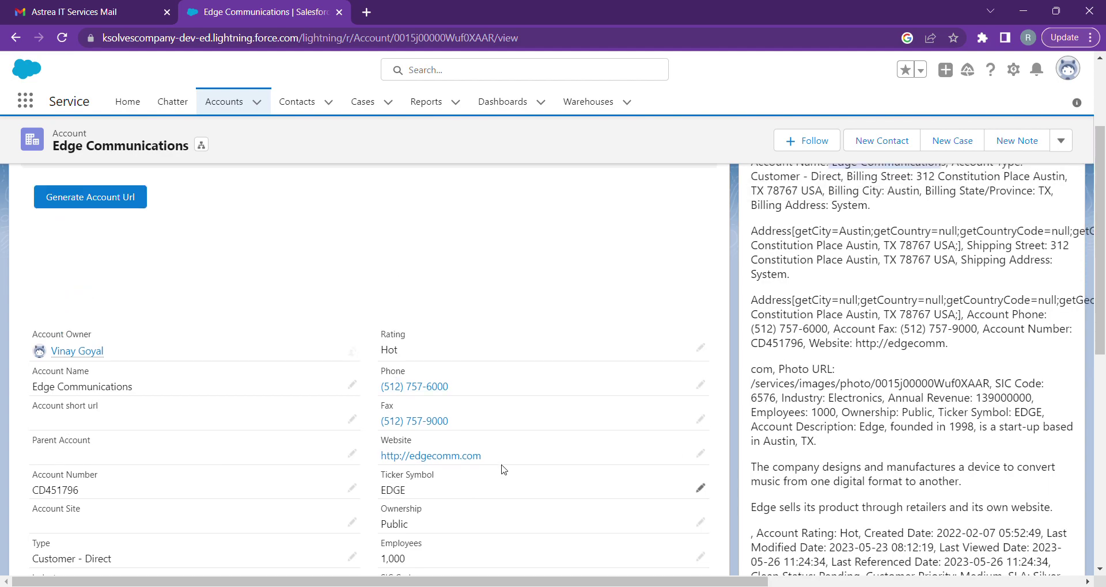
scroll(495, 466, down, 3)
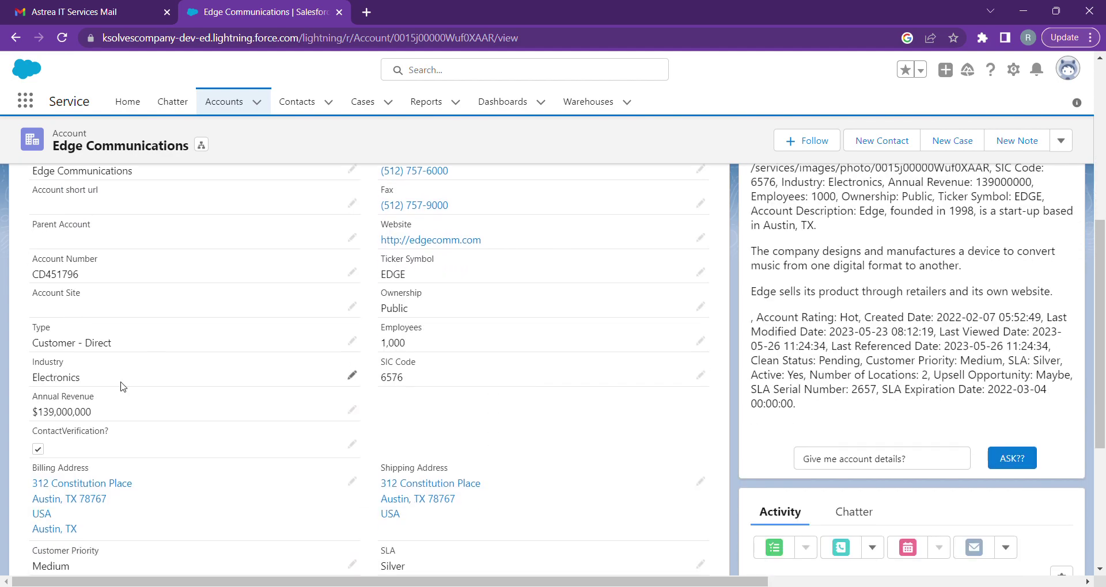
scroll(928, 311, down, 1)
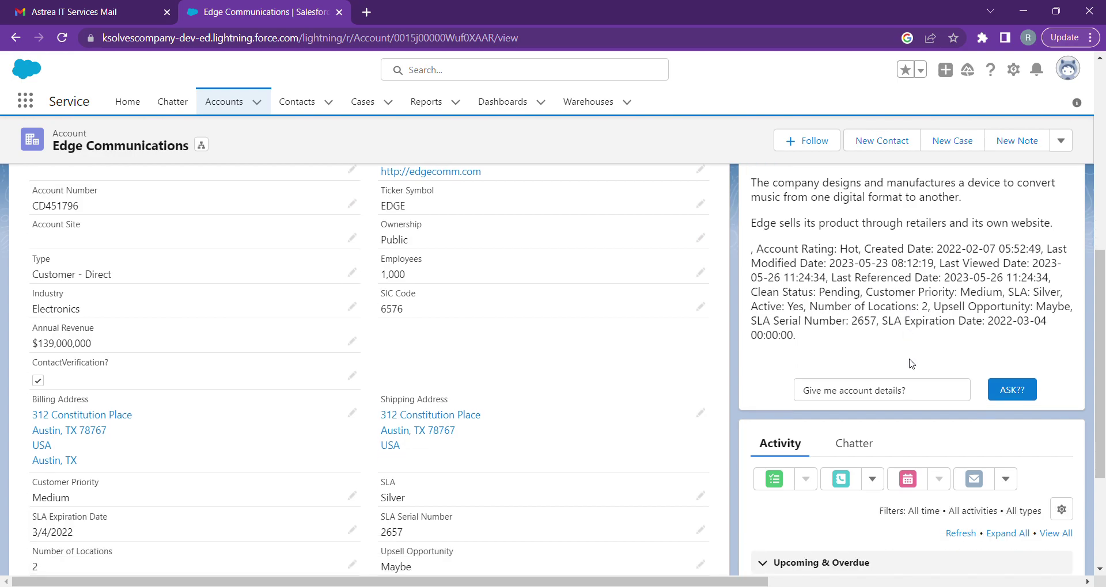
Replace the question with "How many opportunities are there?" and submit it to the AI assistant.
drag(944, 389, 743, 405)
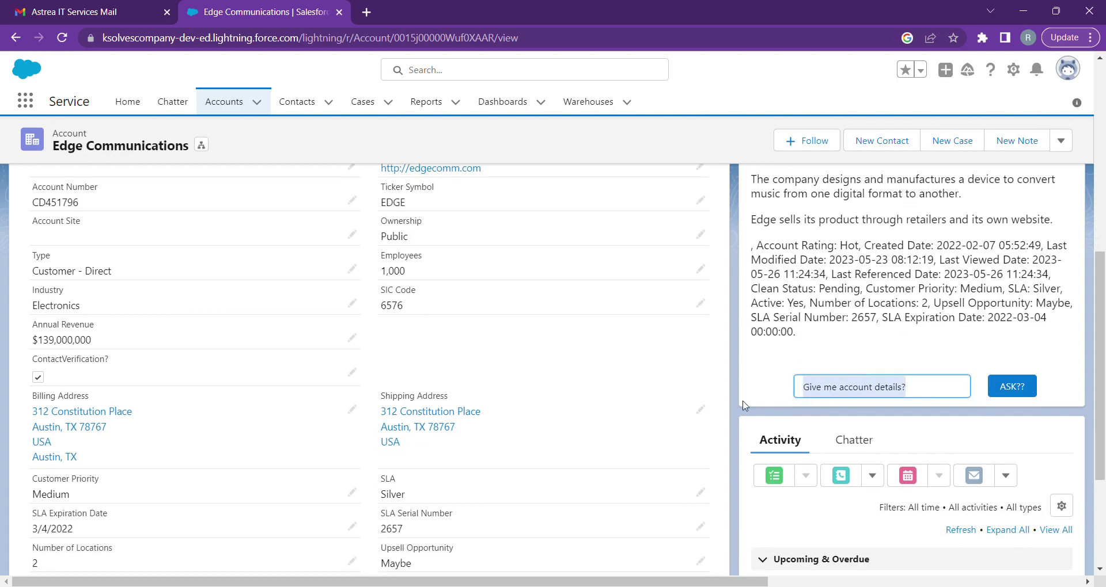
key(BackSpace)
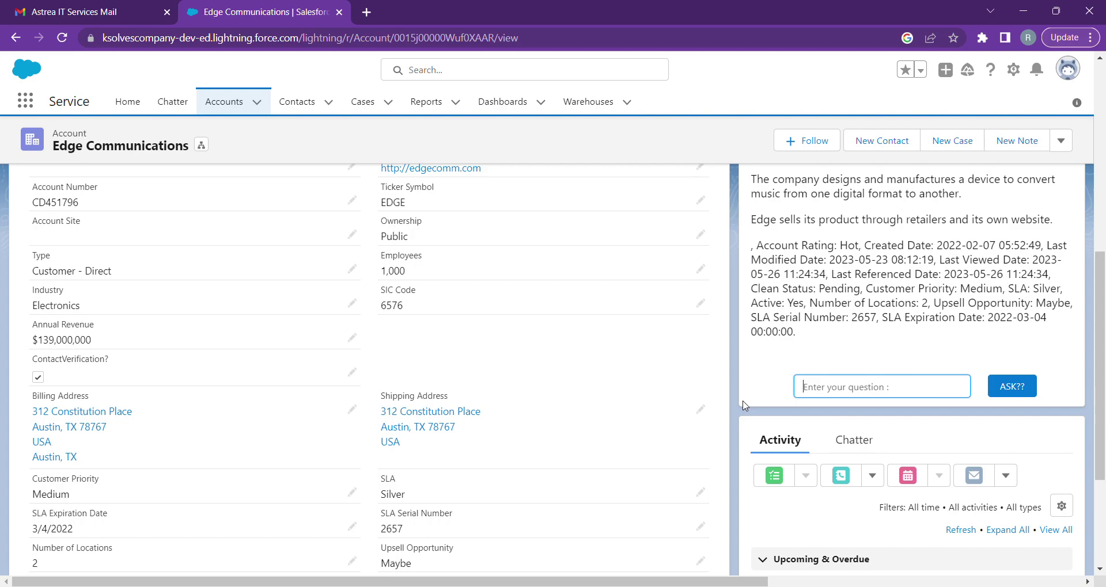
text(How many opportunities are there)
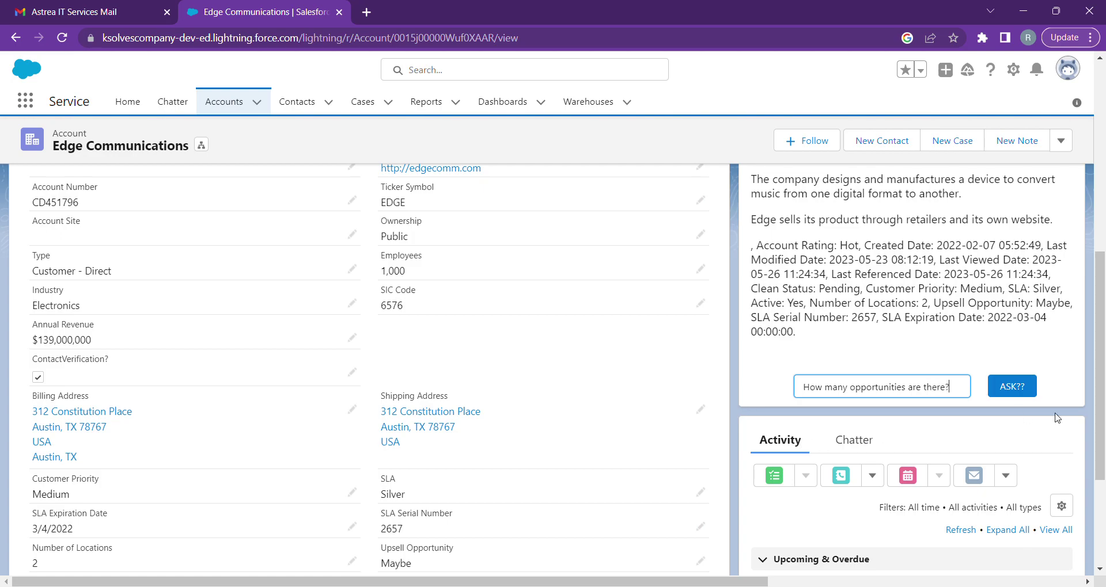
click(999, 388)
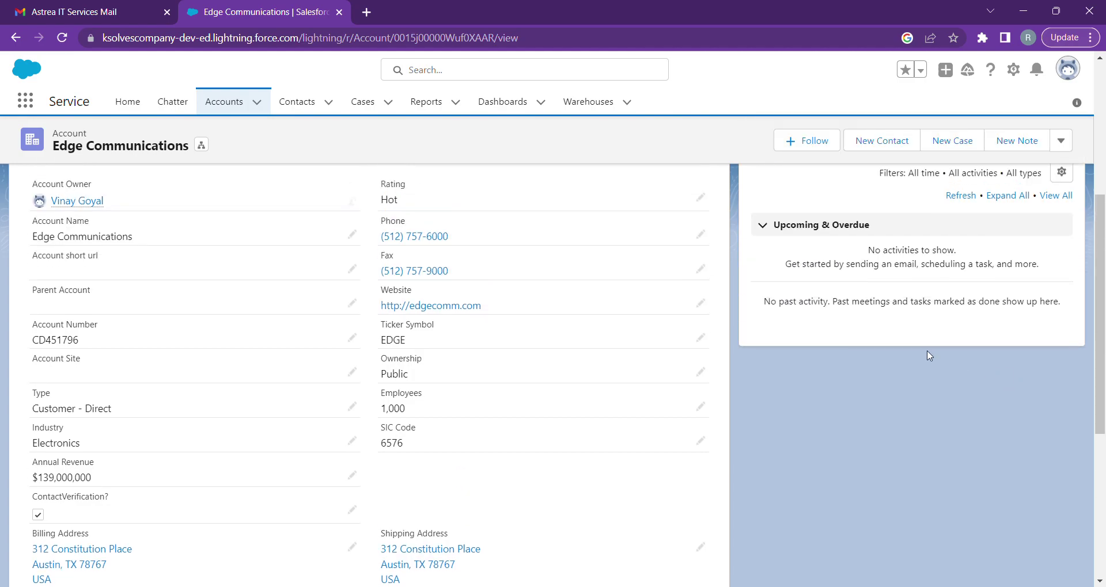
Check the assistant's opportunity answer against the account's related opportunities list.
scroll(917, 370, up, 4)
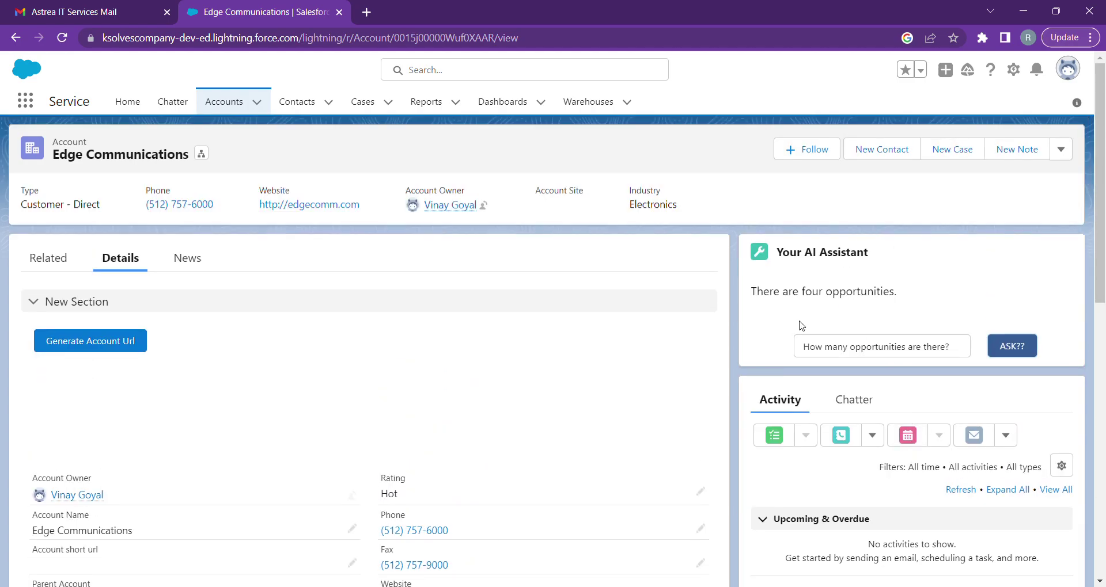
click(48, 259)
scroll(347, 448, down, 1)
scroll(347, 449, down, 1)
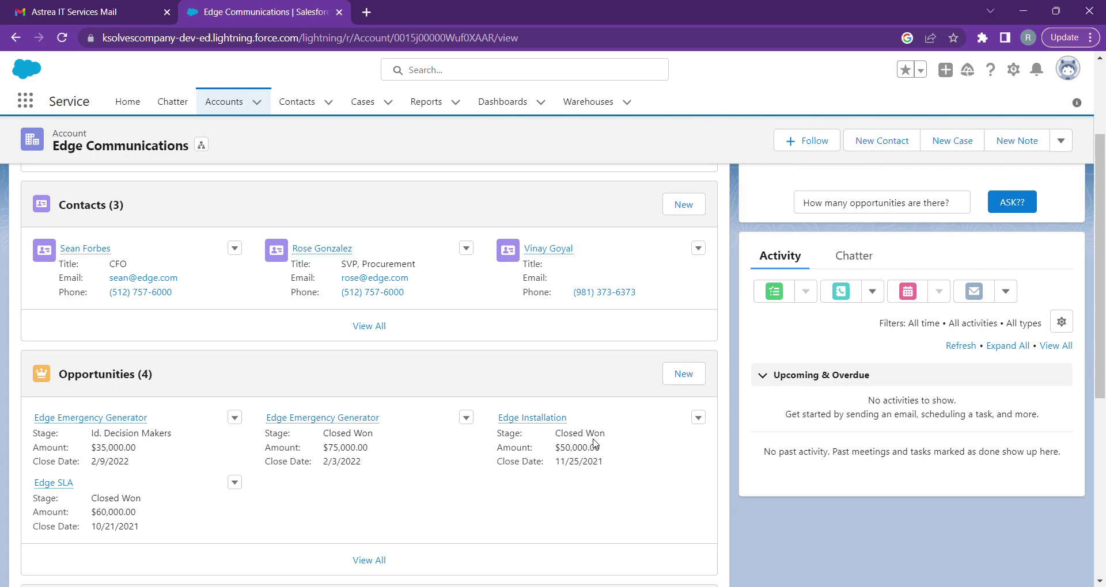
scroll(321, 230, up, 2)
Replace the question with "Which opportunity has a maximum amount?" and submit it to the AI assistant.
click(966, 351)
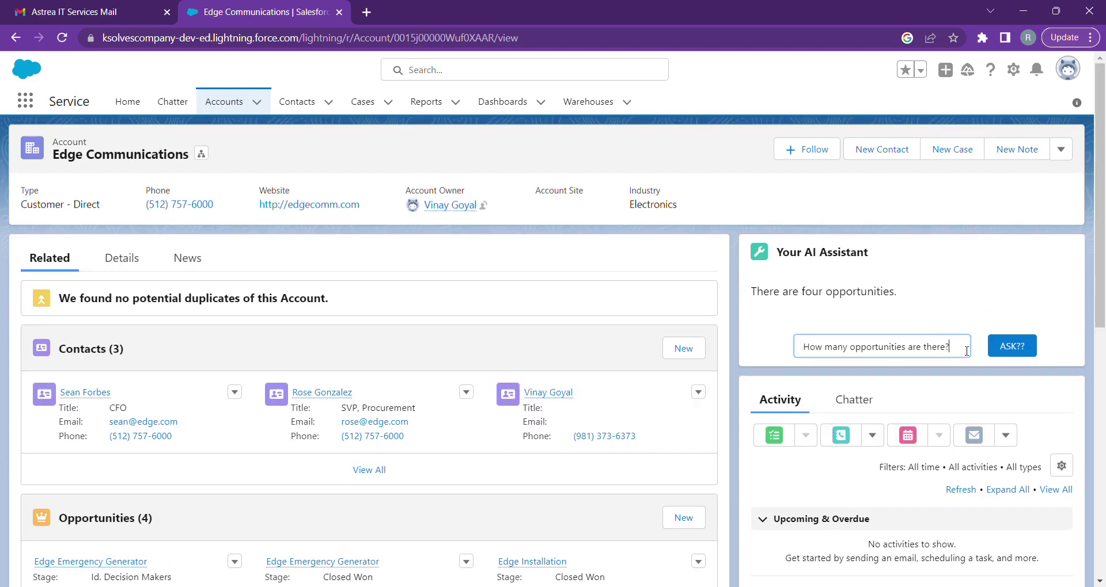
drag(967, 352, 784, 353)
key(BackSpace)
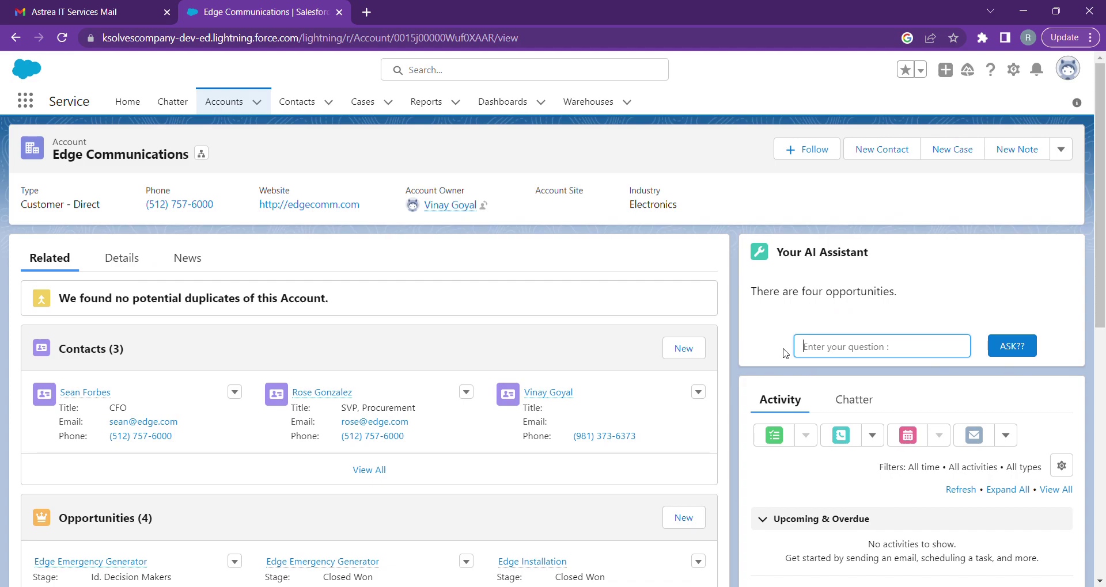
text(Which op)
text(po)
text(rtunity)
text( has a maximum)
text( amoun)
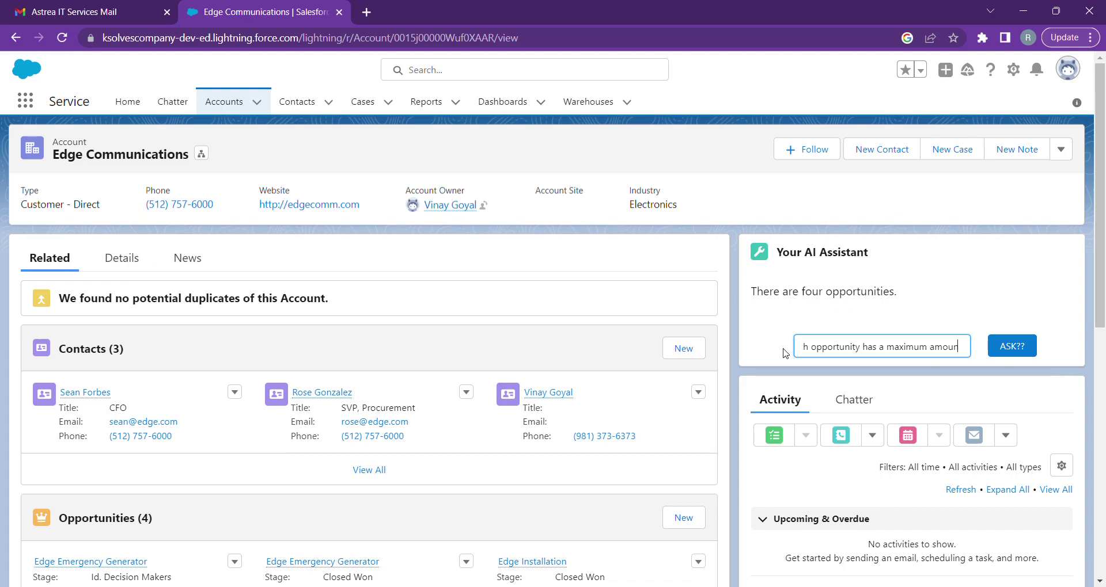
text(t?)
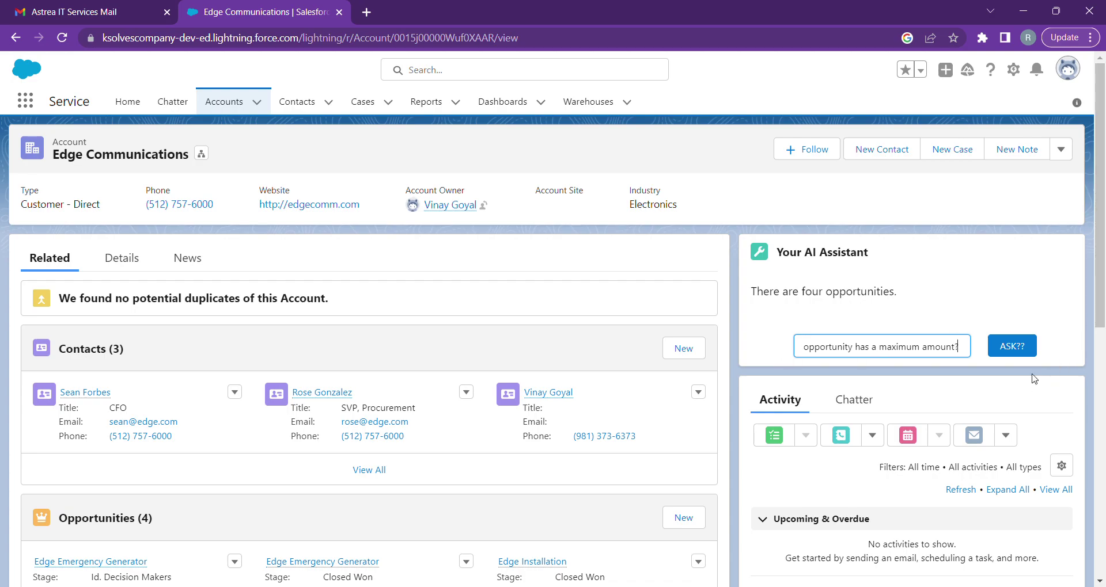
click(1030, 356)
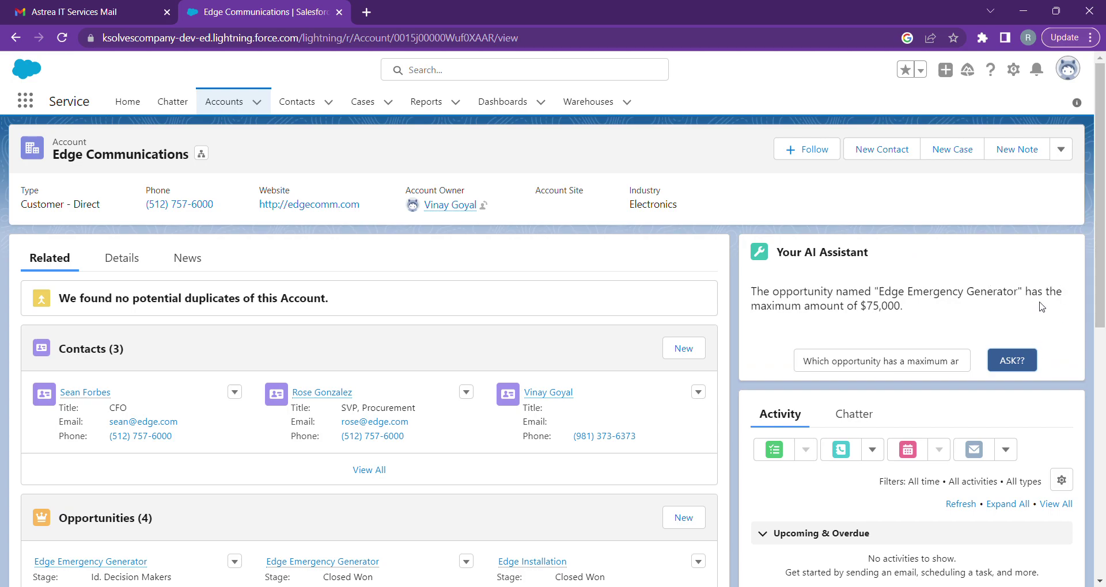
click(875, 310)
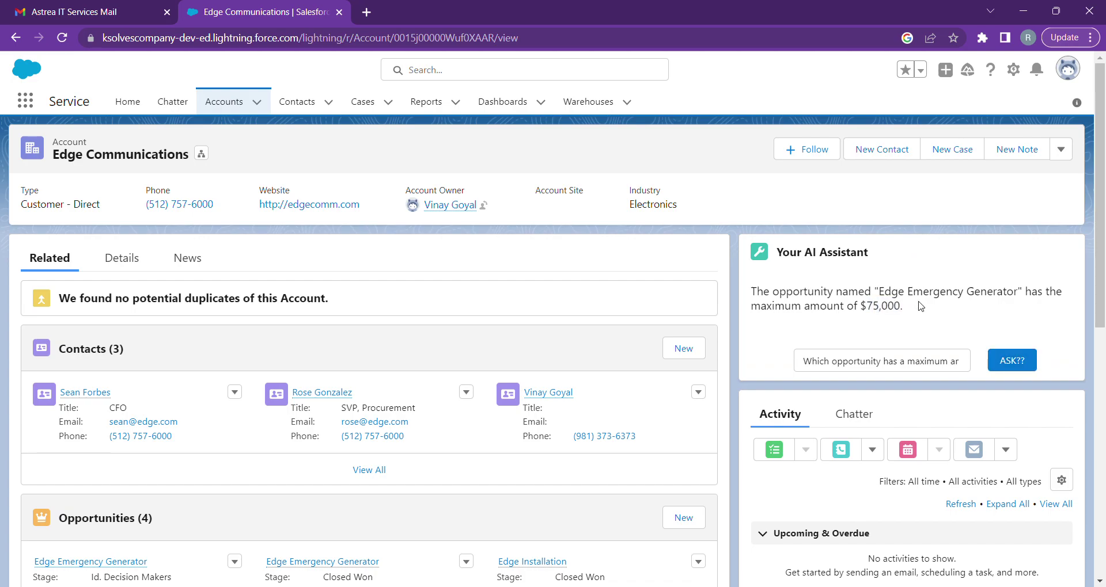
Ask the AI assistant "How much is the total amount for all 4 opportunites?" in place of the previous question.
drag(970, 360, 811, 372)
key(BackSpace)
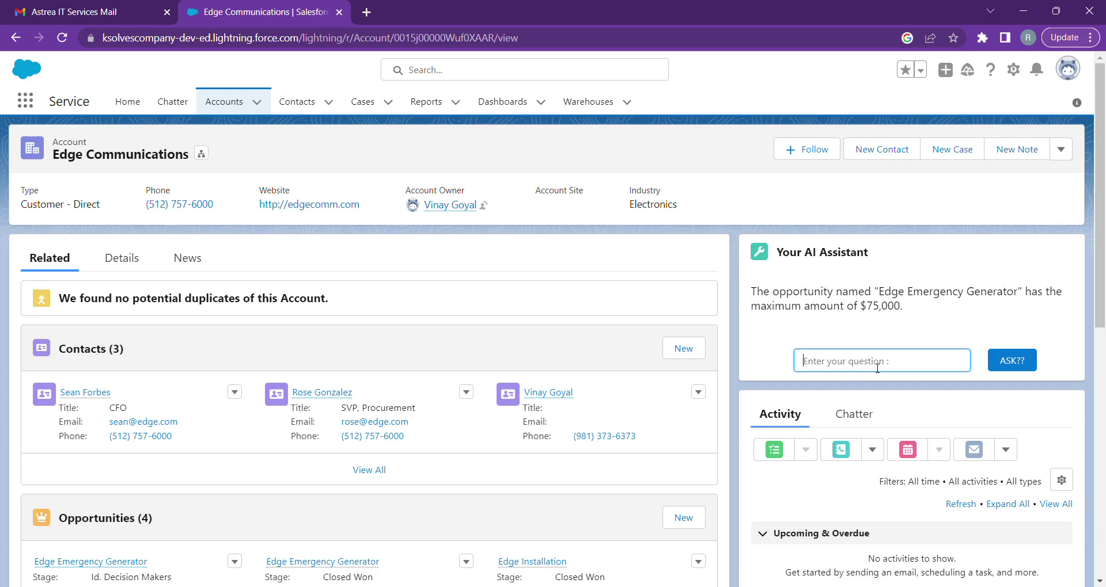
text(How )
text(much is)
text(the total amoun)
text(t for all 4)
text( opportun)
text(ites?)
click(1031, 369)
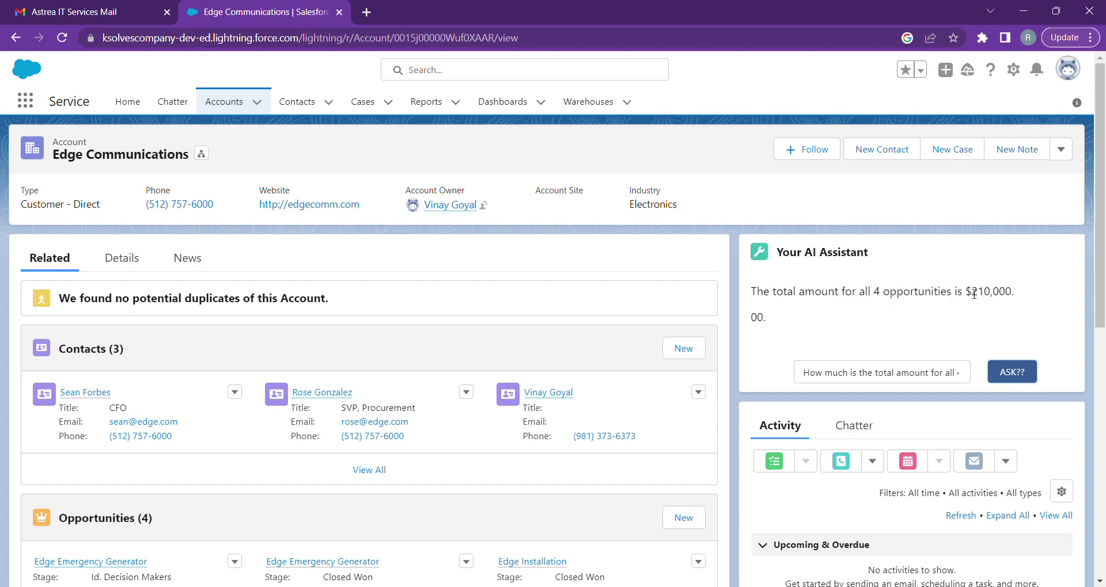
drag(966, 291, 1026, 308)
click(967, 342)
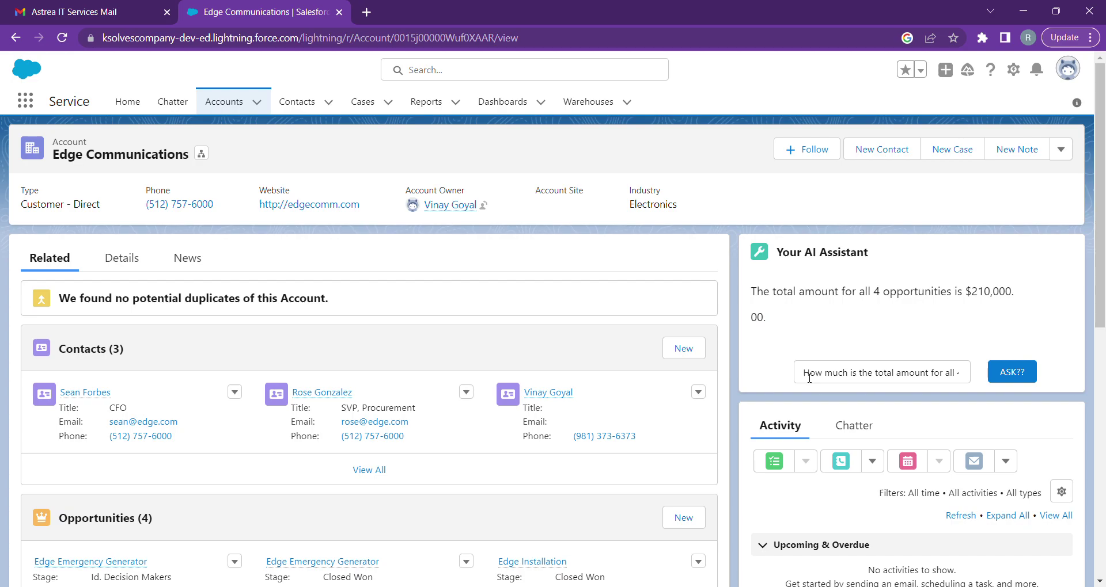
Replace the question with "Which opportunites are not closed", submit it to the AI assistant and review the answer.
drag(809, 377, 1031, 383)
key(BackSpace)
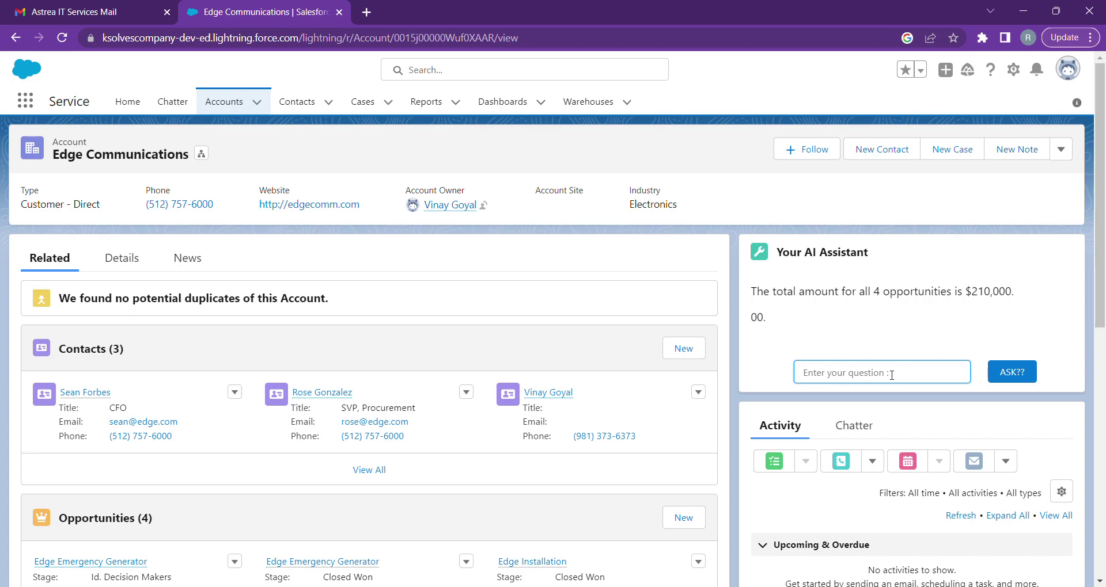
text(Whj)
text(ich opport)
key(BackSpace)
key(BackSpace)
text(ites are )
text(noit)
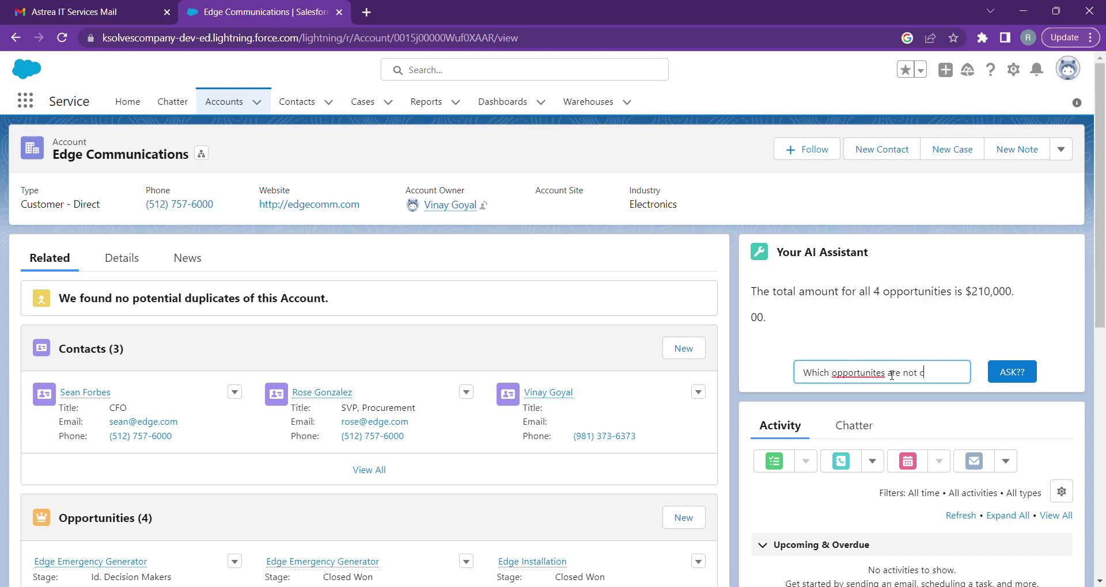
text(losed)
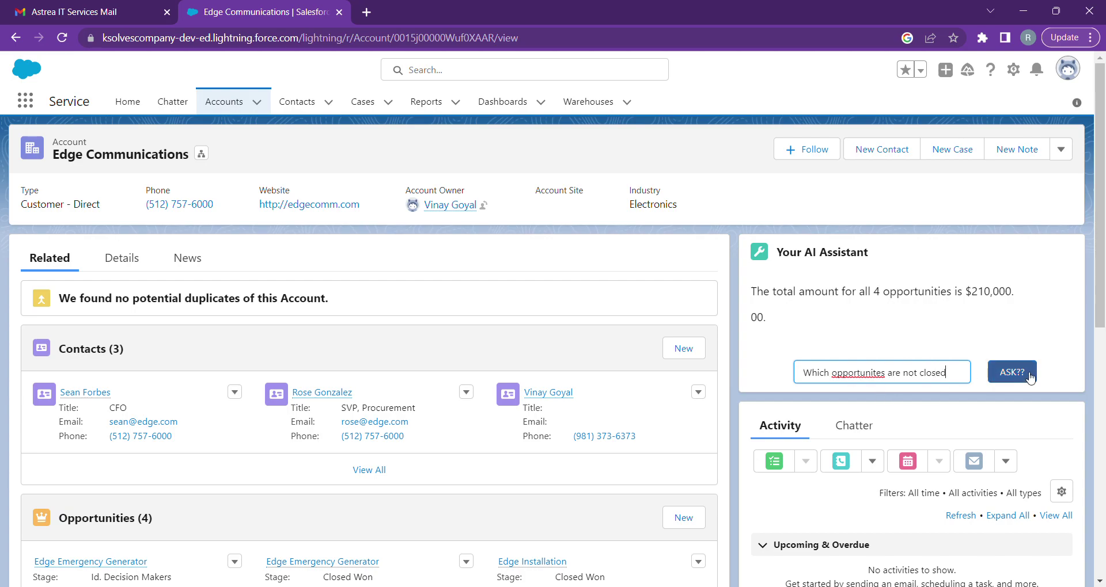
click(1019, 374)
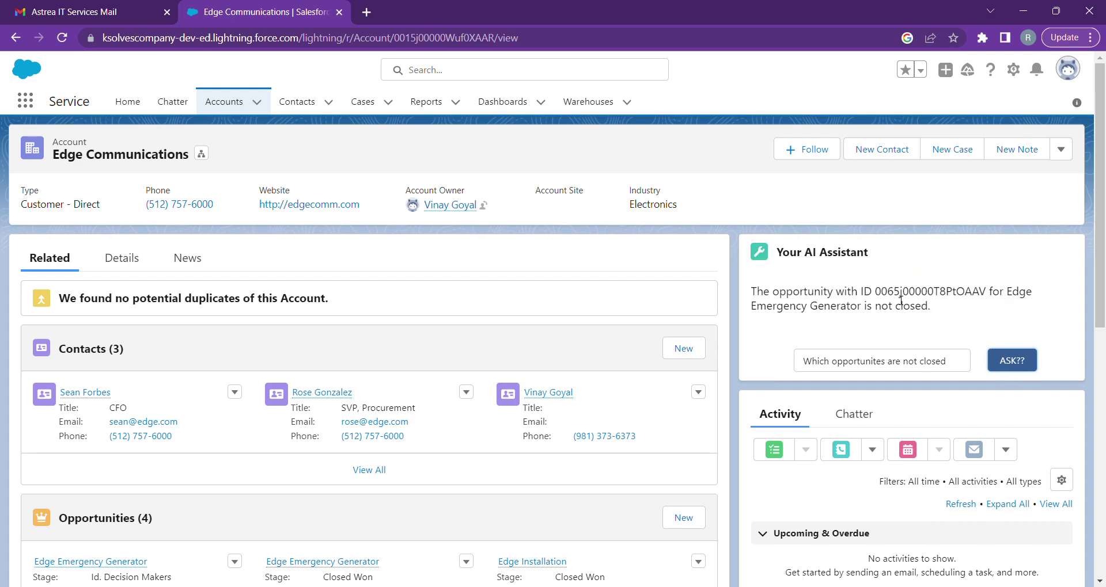
drag(751, 293, 1012, 316)
click(1012, 316)
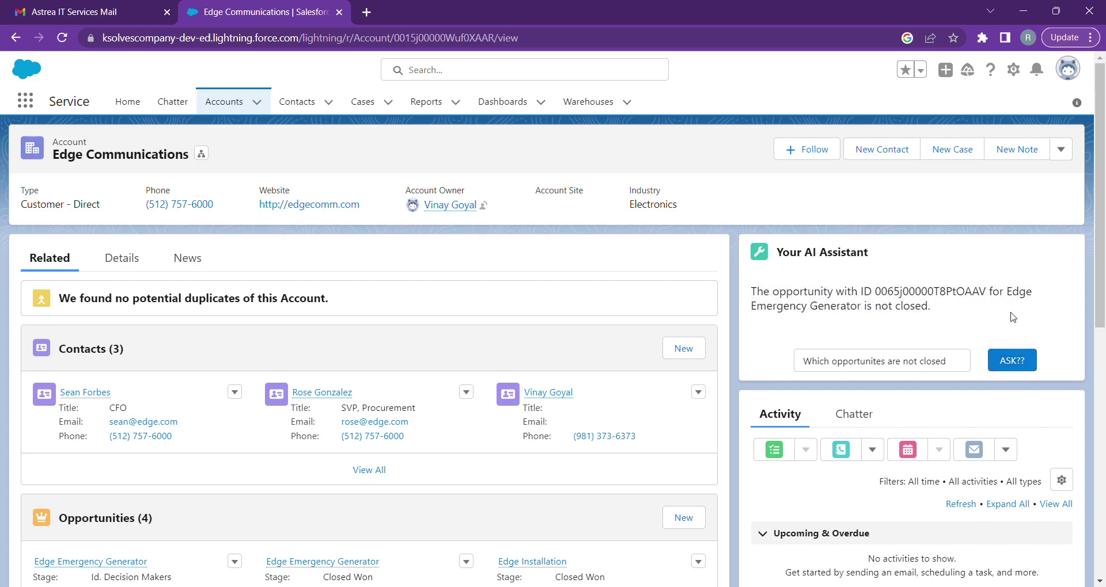
Ask the AI assistant "Which case priority is high?" in place of the previous question.
drag(956, 362, 789, 369)
key(BackSpace)
scroll(449, 419, down, 8)
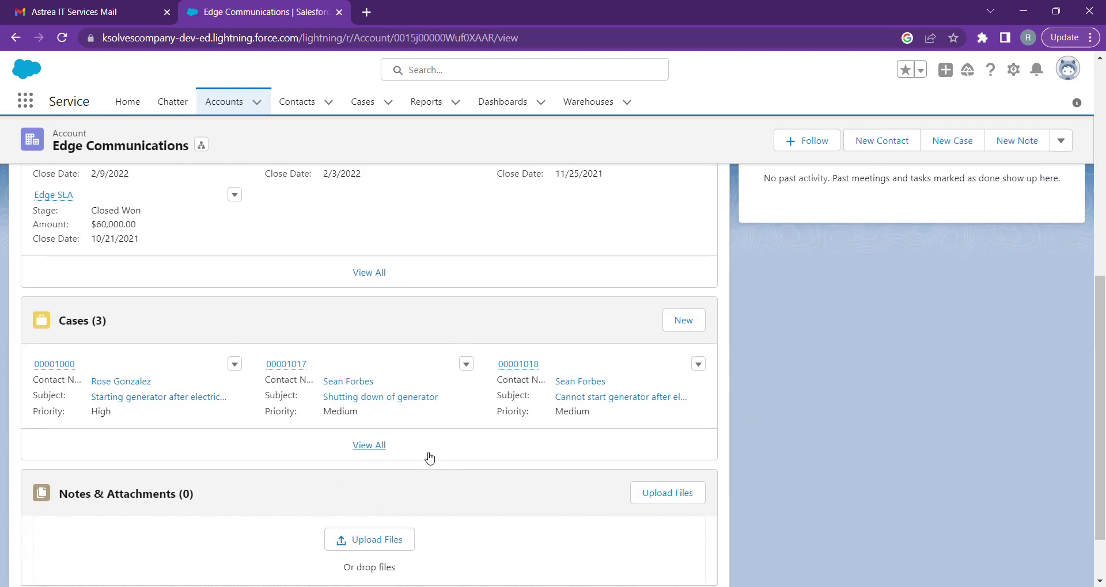
scroll(427, 456, up, 8)
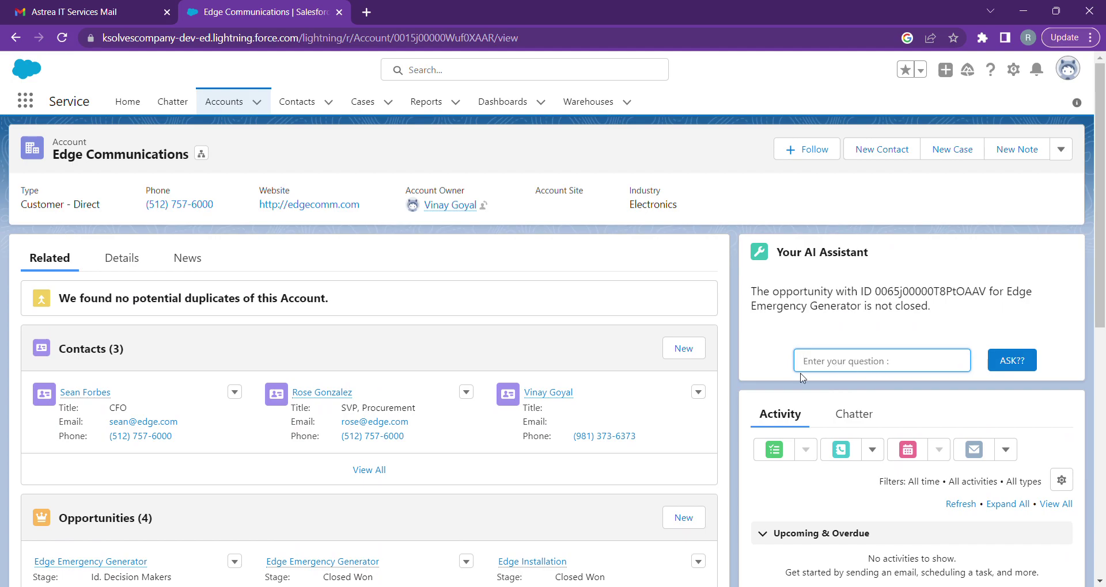
text(Which case priority is high?)
click(1026, 361)
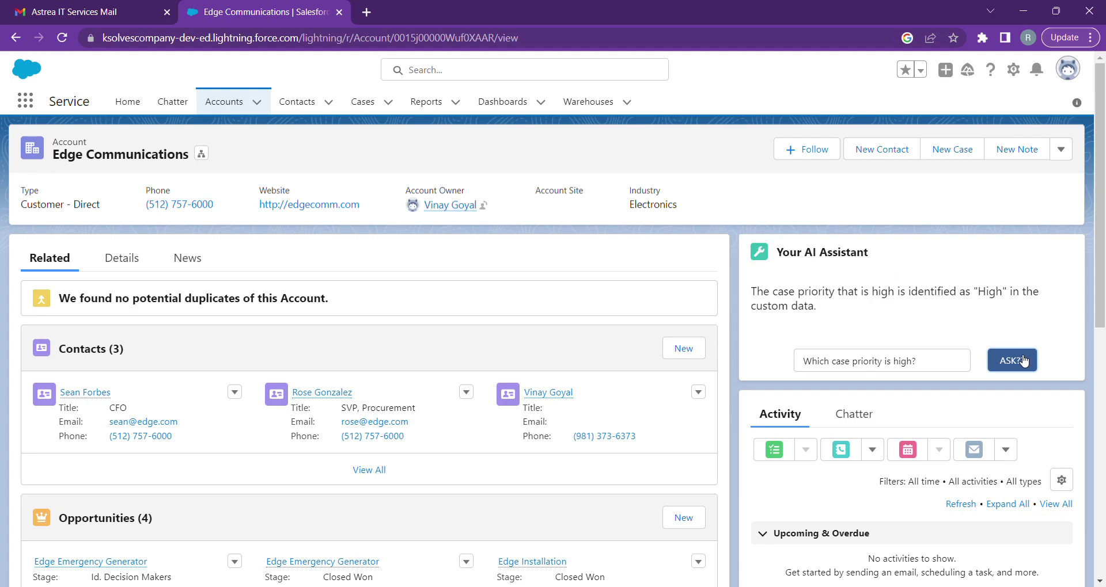
Check the assistant's case priority answer against the priorities in the account's related cases list.
drag(758, 292, 861, 312)
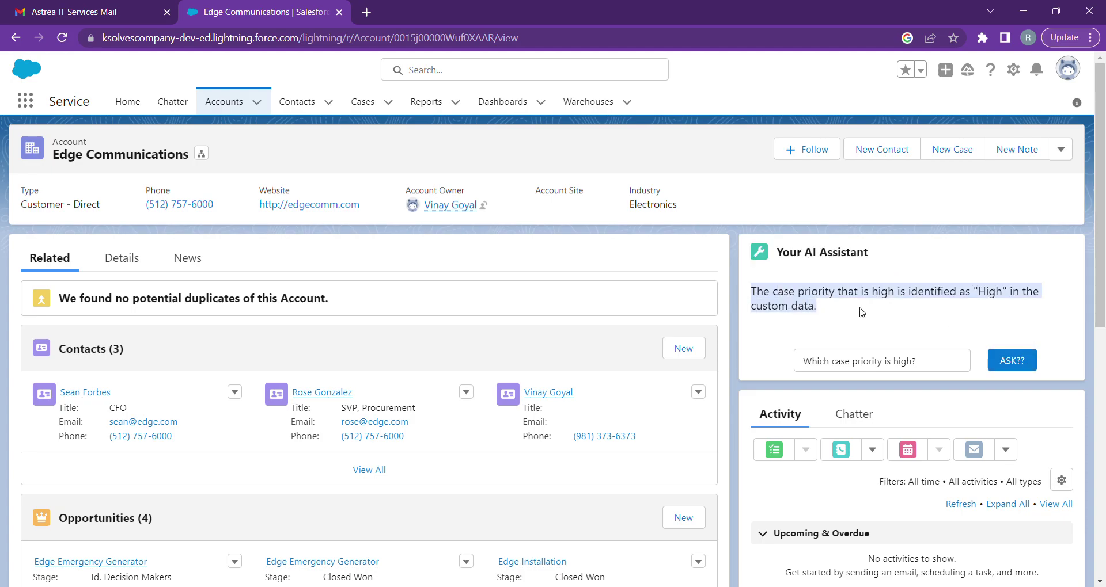
click(860, 312)
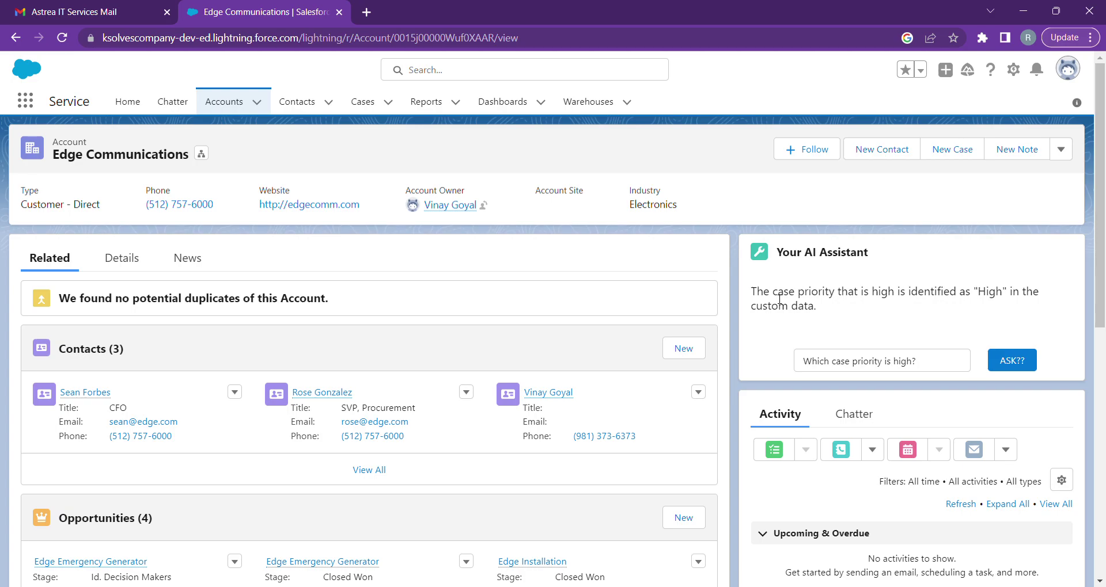
drag(772, 293, 820, 306)
click(297, 406)
scroll(259, 438, down, 6)
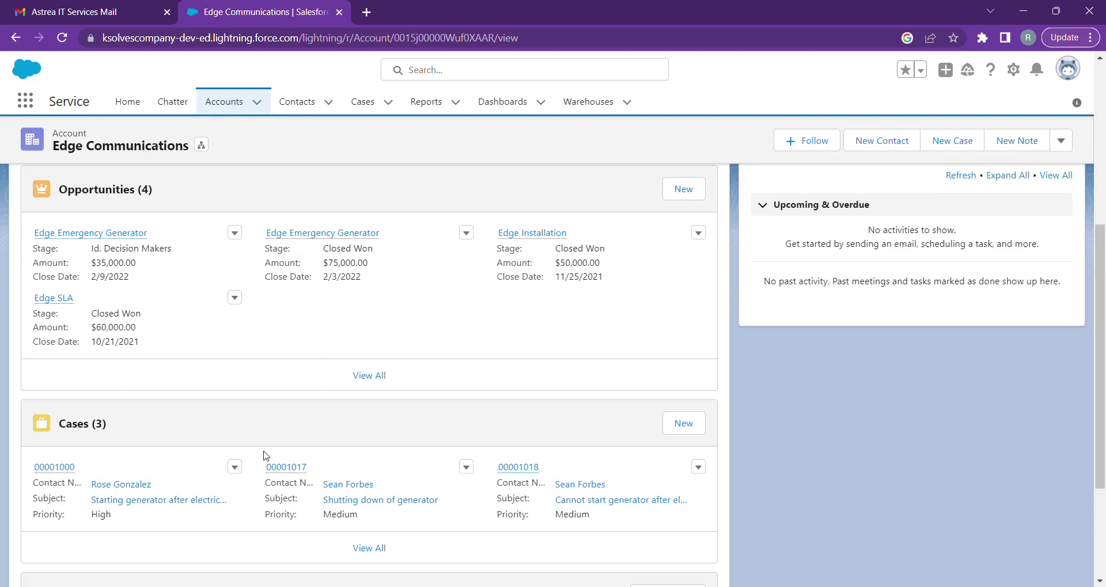
scroll(265, 455, down, 3)
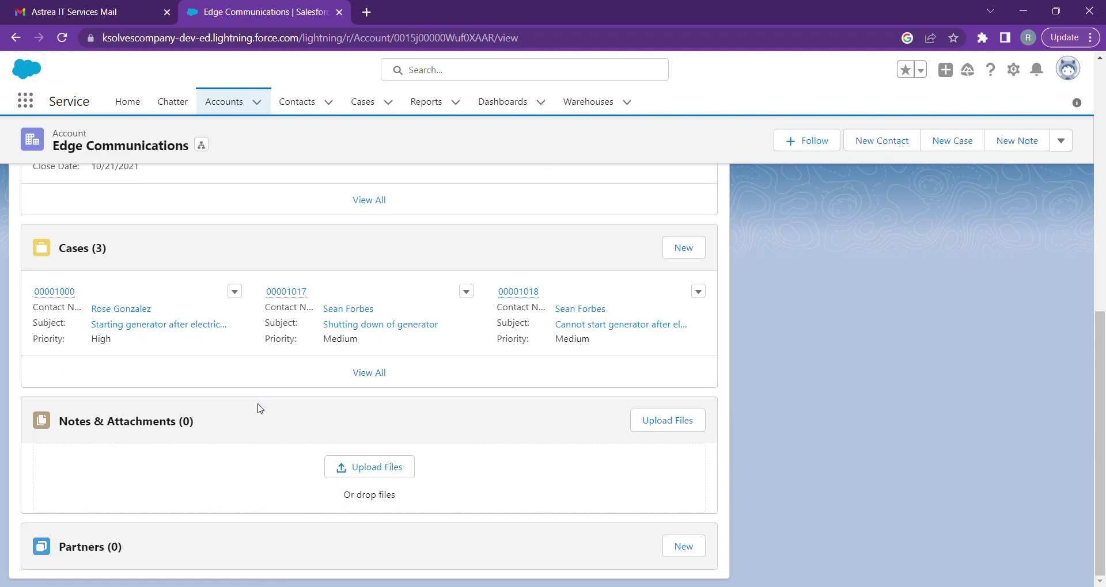
drag(42, 312, 597, 348)
click(599, 349)
scroll(461, 522, up, 2)
scroll(461, 521, up, 8)
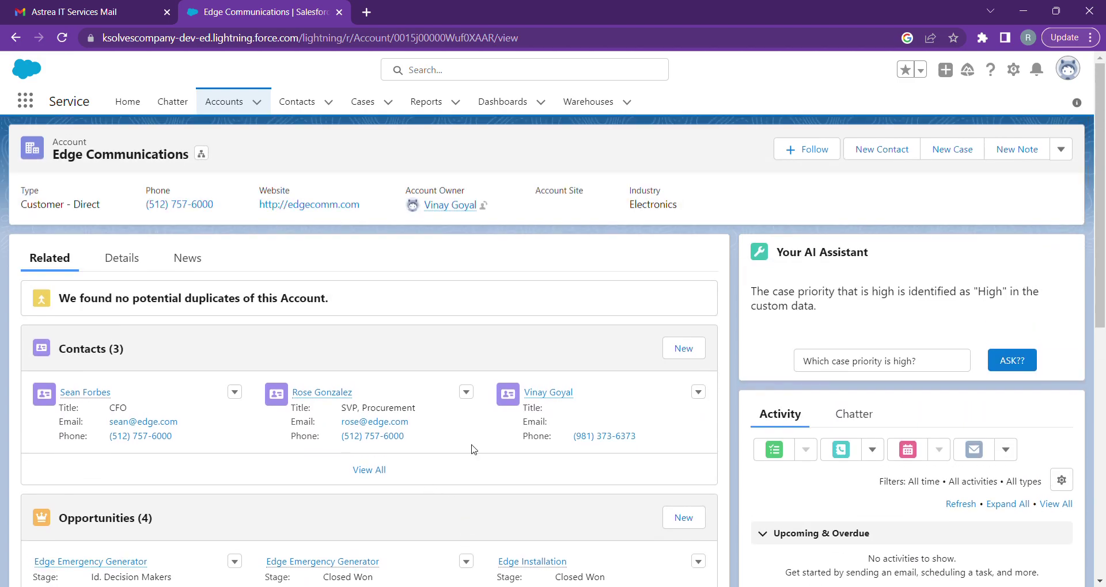
Replace the question with "Which Contacts live in india?" and submit it to the AI assistant.
drag(919, 363, 788, 377)
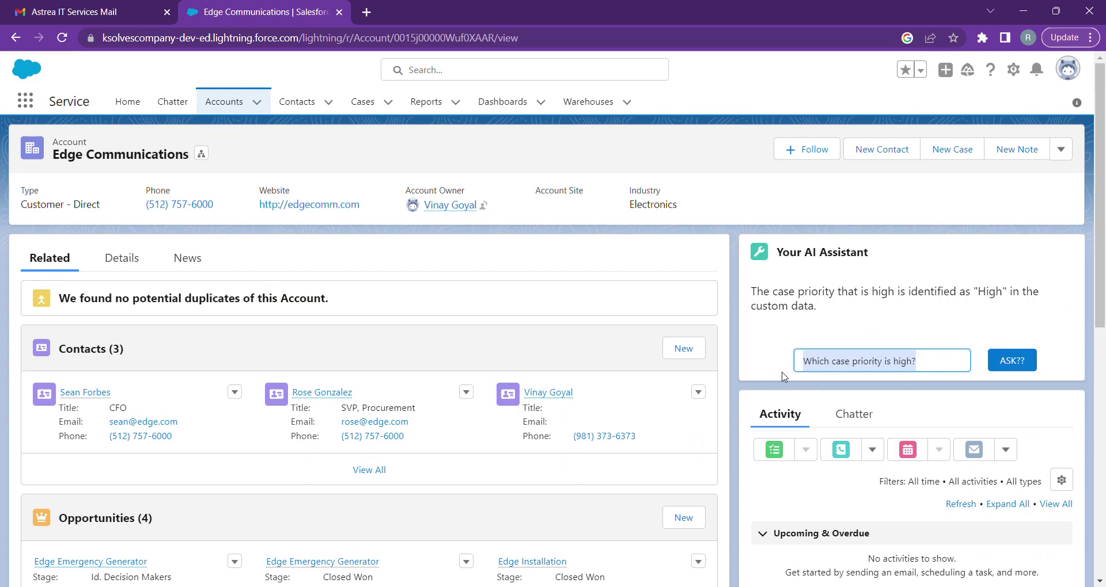
key(BackSpace)
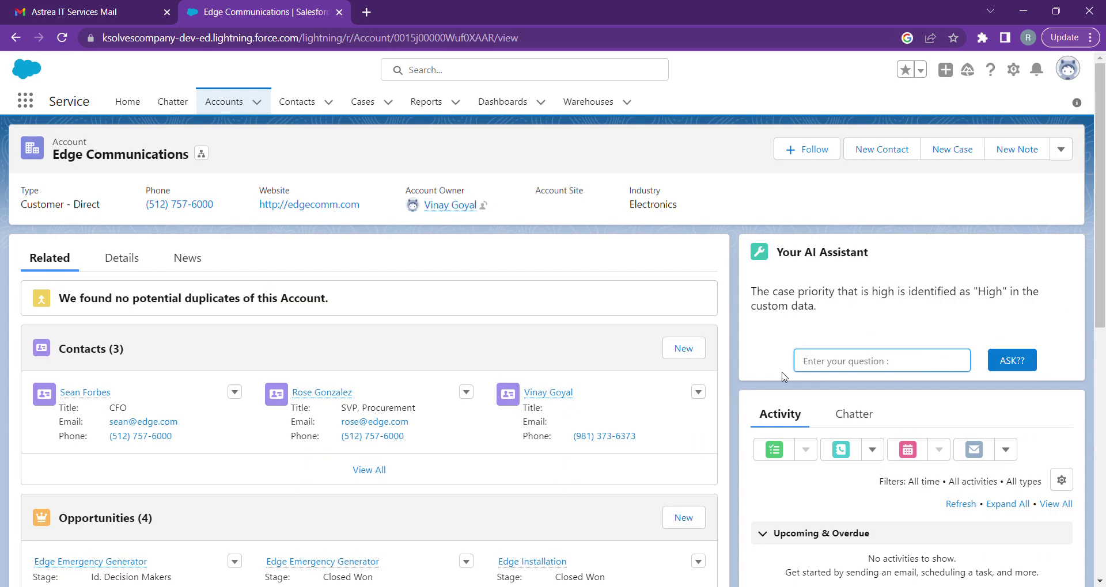
text(Which Contacts live in india?)
click(997, 361)
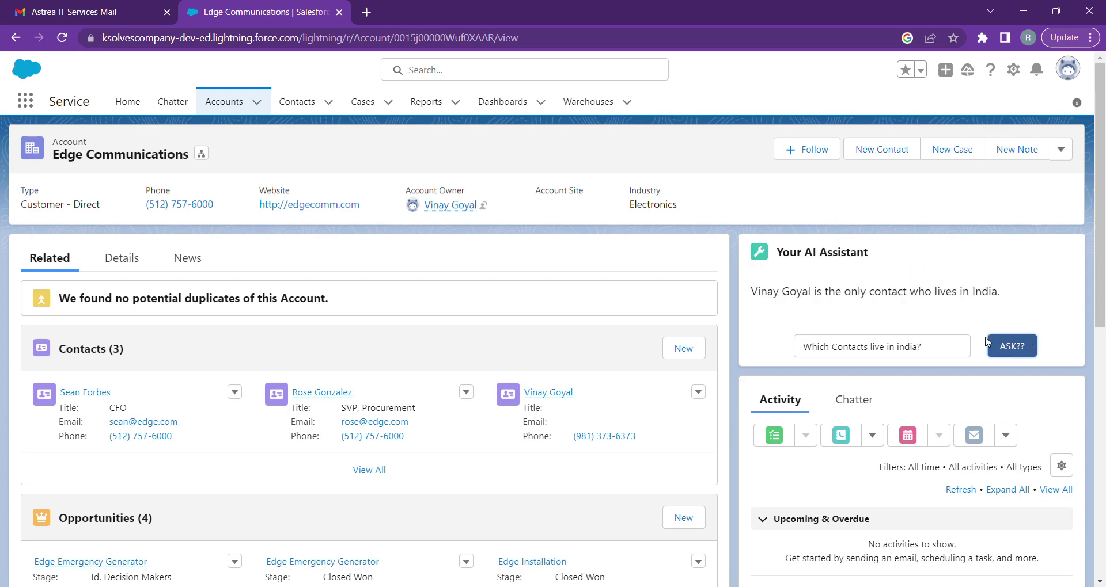
Open the record of the contact named in the answer and check the country in its mailing address details.
drag(756, 295, 996, 297)
click(1012, 305)
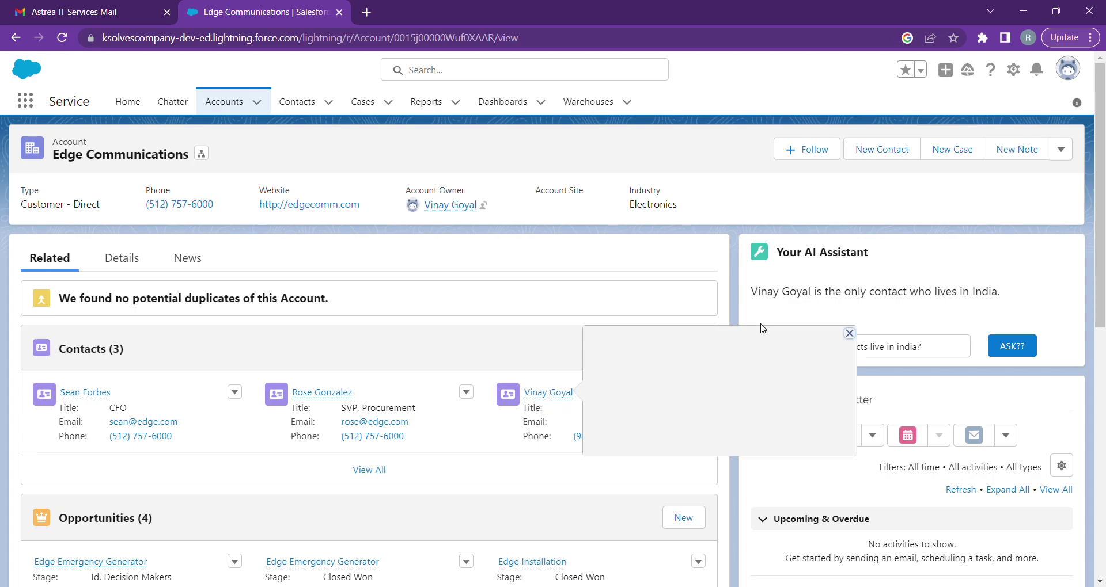
click(540, 396)
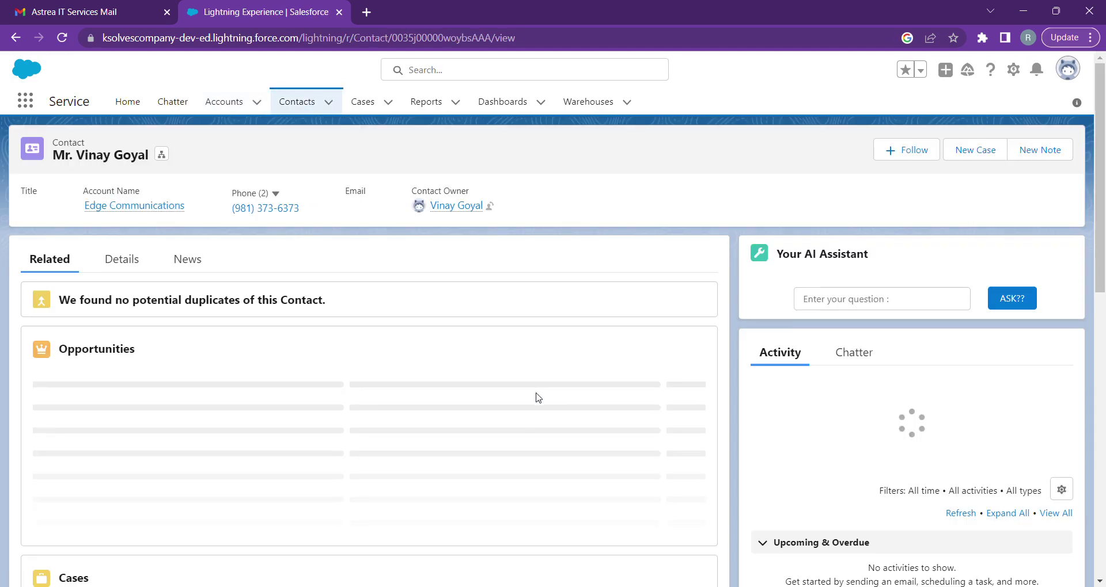
click(122, 253)
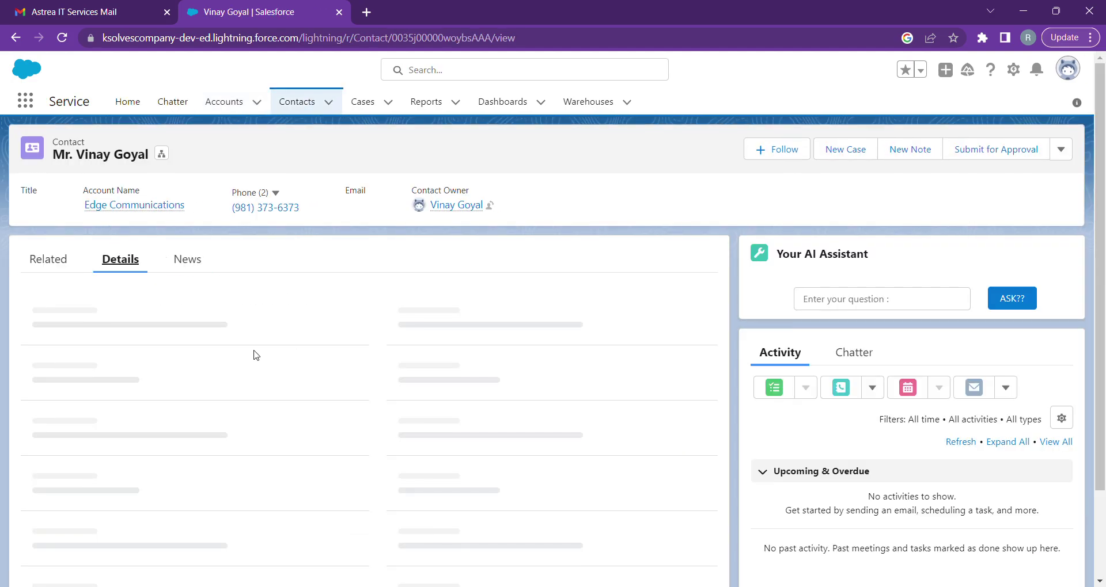
scroll(346, 418, down, 1)
scroll(377, 419, down, 2)
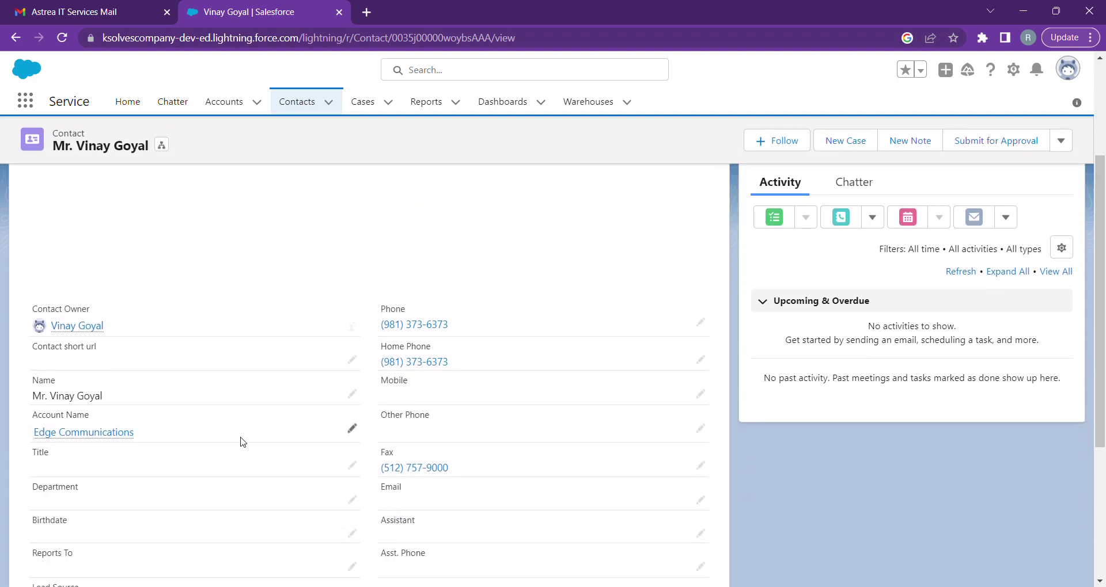
scroll(336, 465, down, 2)
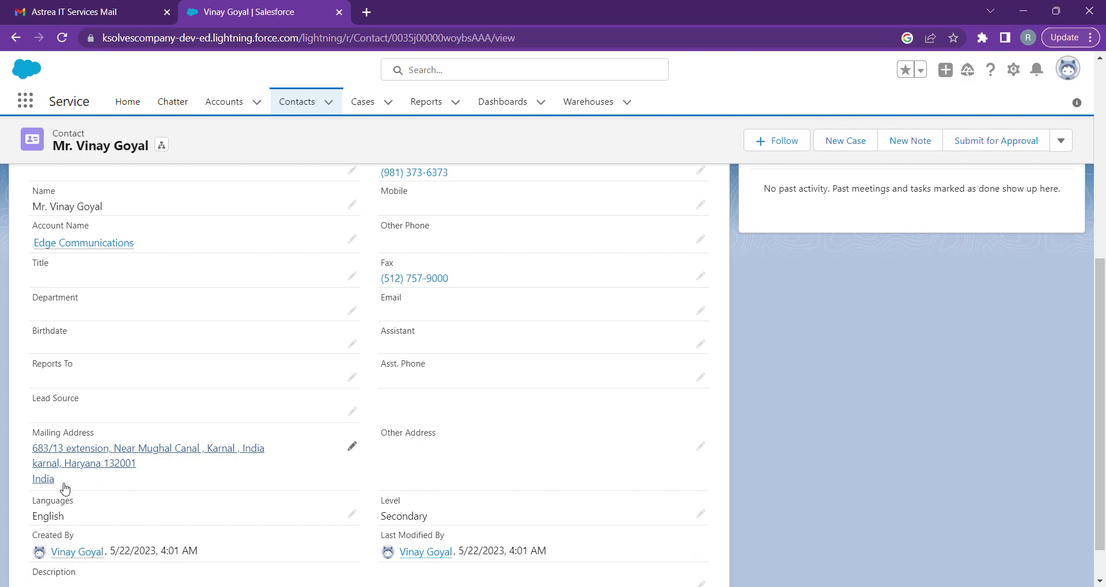
scroll(432, 473, up, 5)
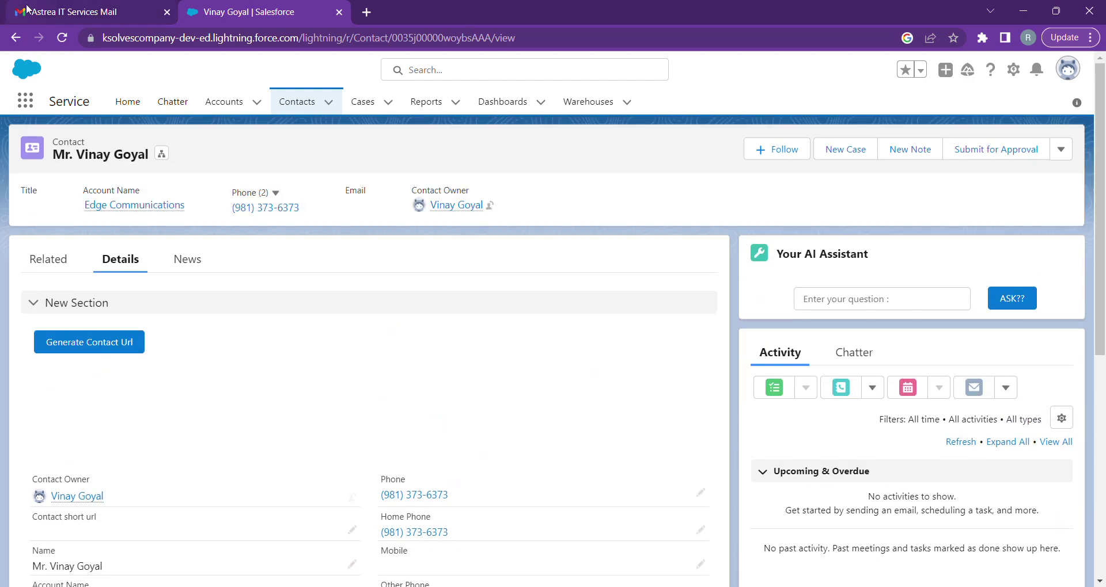
Start a new question for the AI assistant on the contact's page.
click(852, 301)
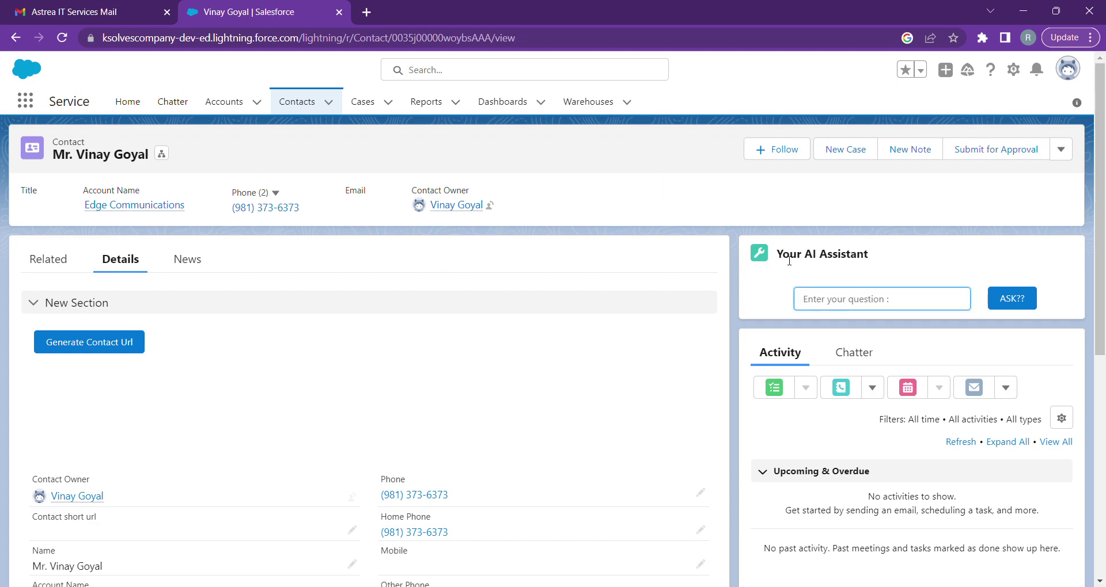
click(867, 302)
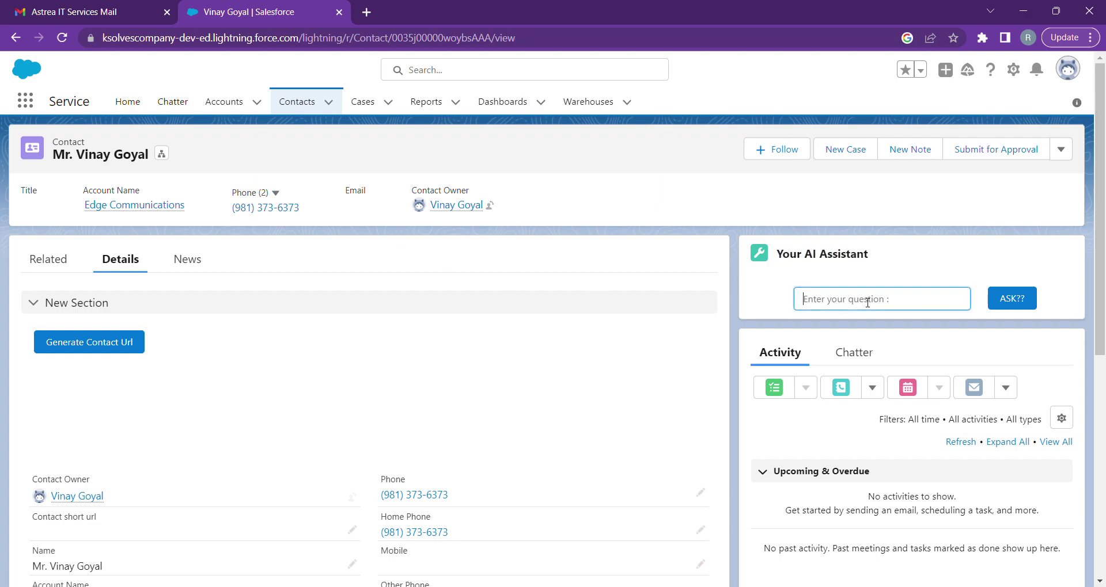